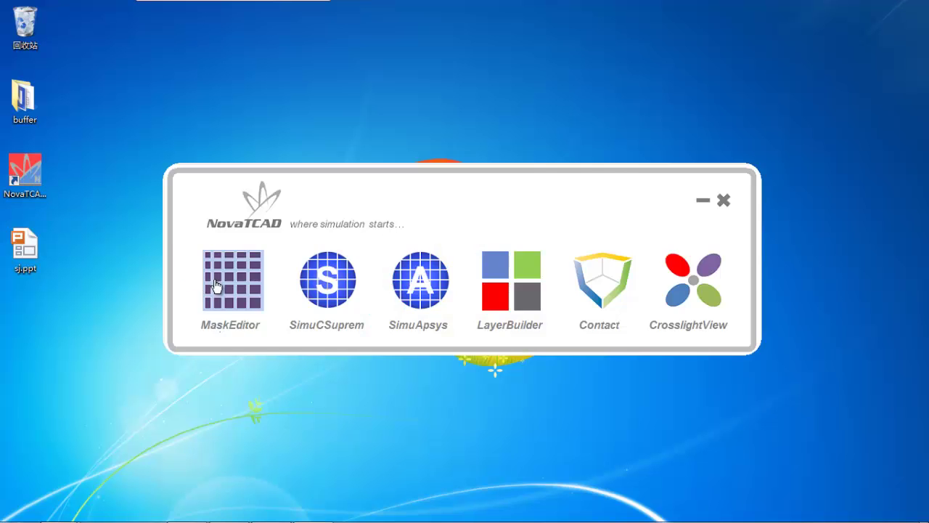
# Launch MaskEditor, load the super.cut mask file, and hide its cut-plane lines
pyautogui.click(223, 290)
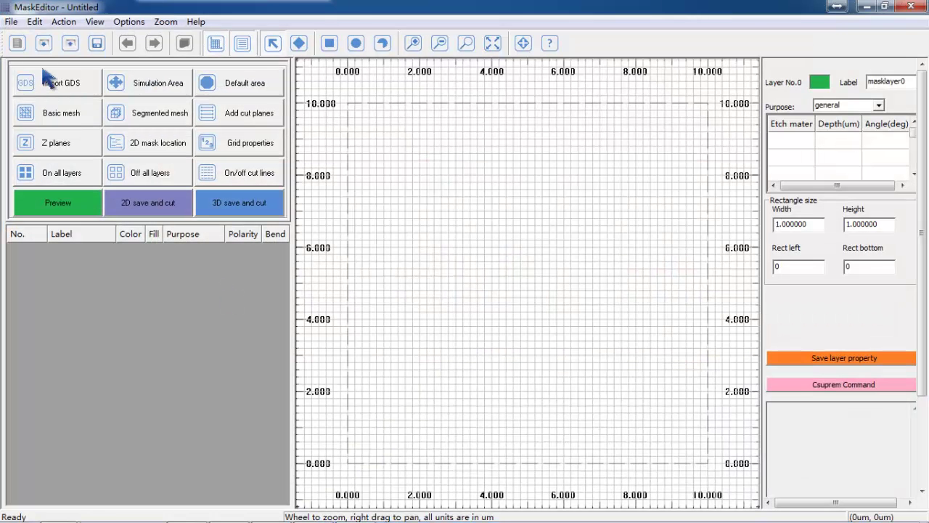
pyautogui.click(44, 45)
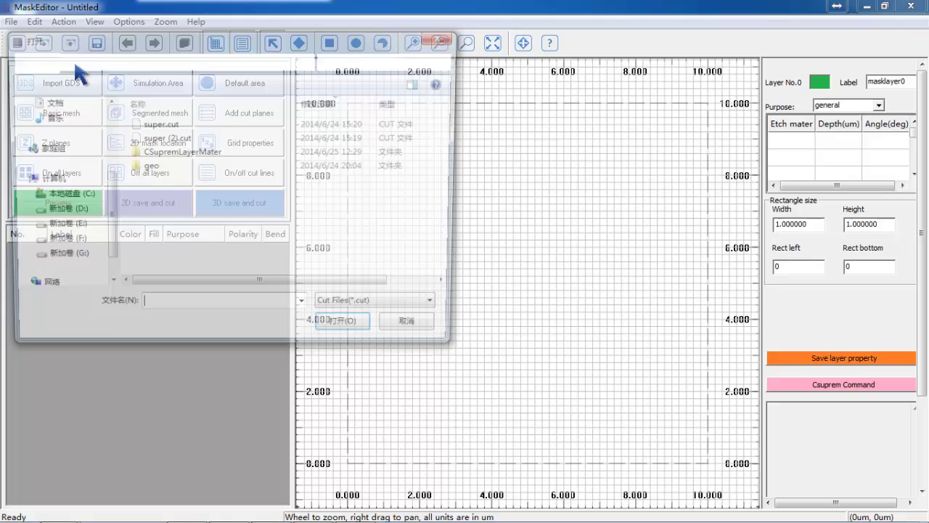
pyautogui.click(160, 124)
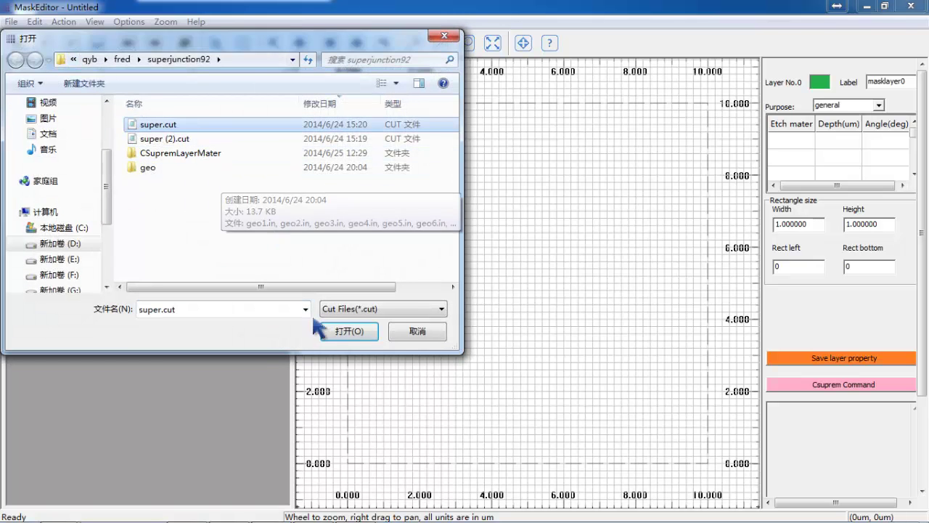
pyautogui.click(349, 331)
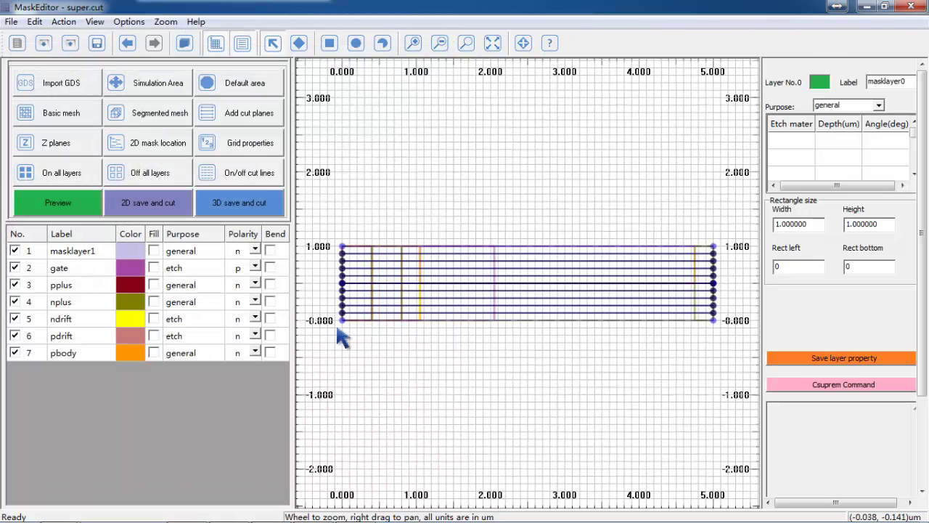
pyautogui.click(249, 178)
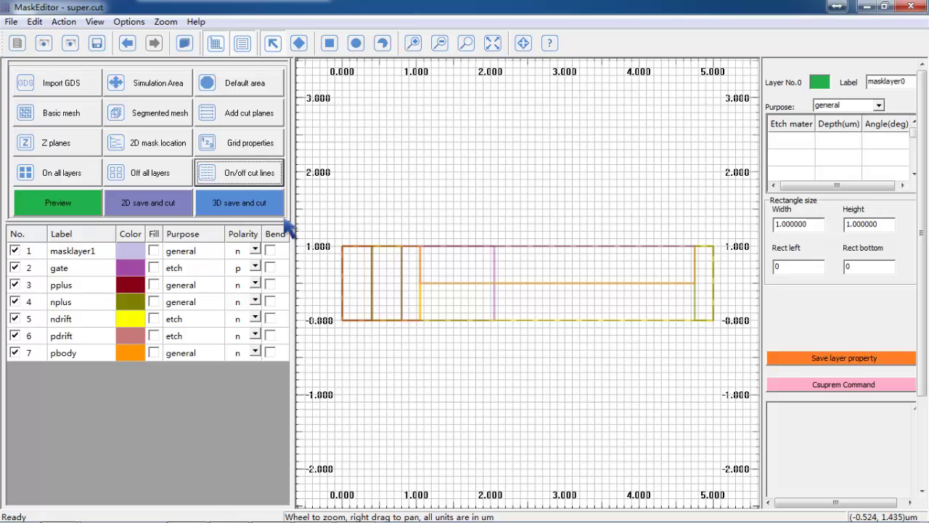
# Hide all layers, inspect the ndrift shape alone, then view pdrift's 1 um silicon etch rectangle
pyautogui.click(143, 176)
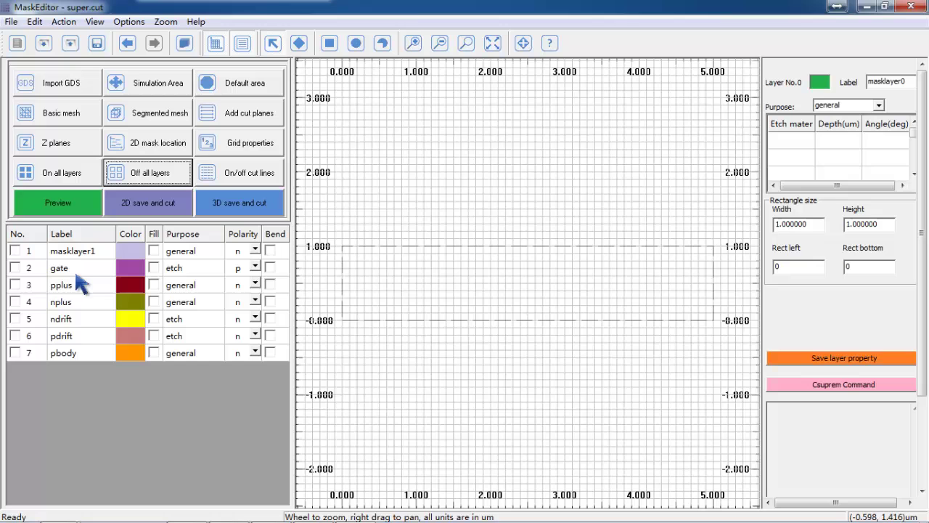
pyautogui.click(15, 320)
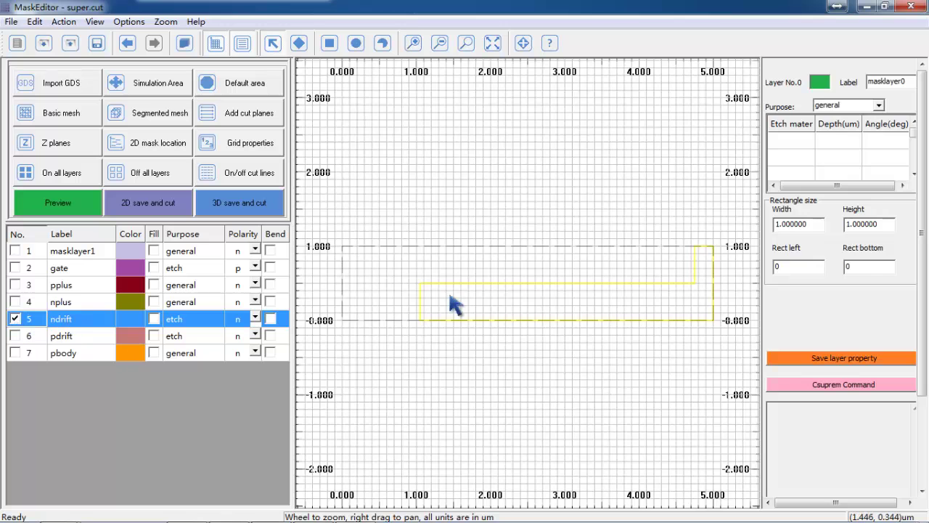
pyautogui.click(508, 301)
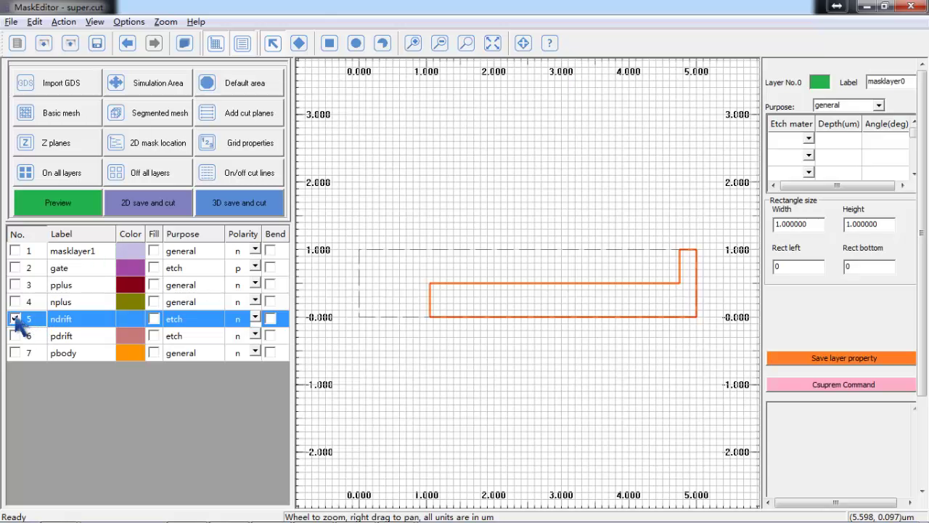
pyautogui.click(15, 319)
pyautogui.click(16, 335)
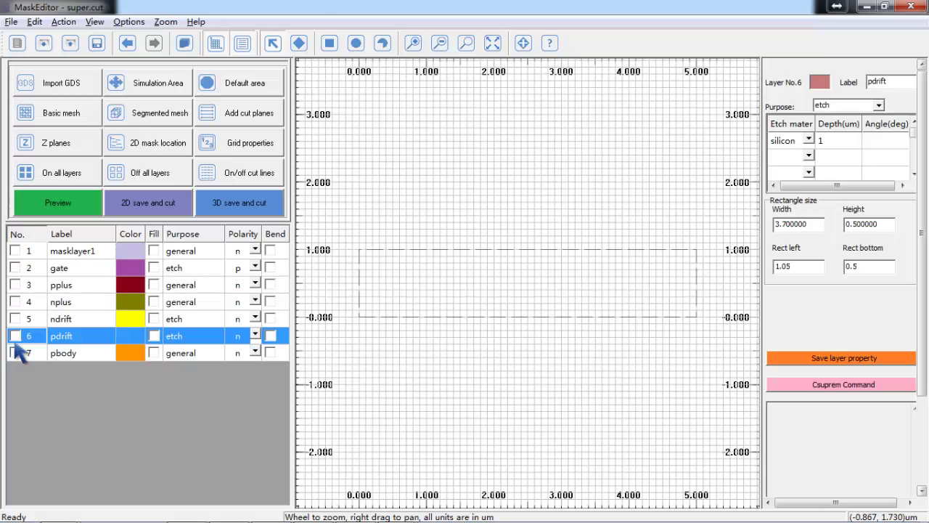
# Show pbody, gate and nplus in turn, checking each rectangle's size and etch settings
pyautogui.click(15, 352)
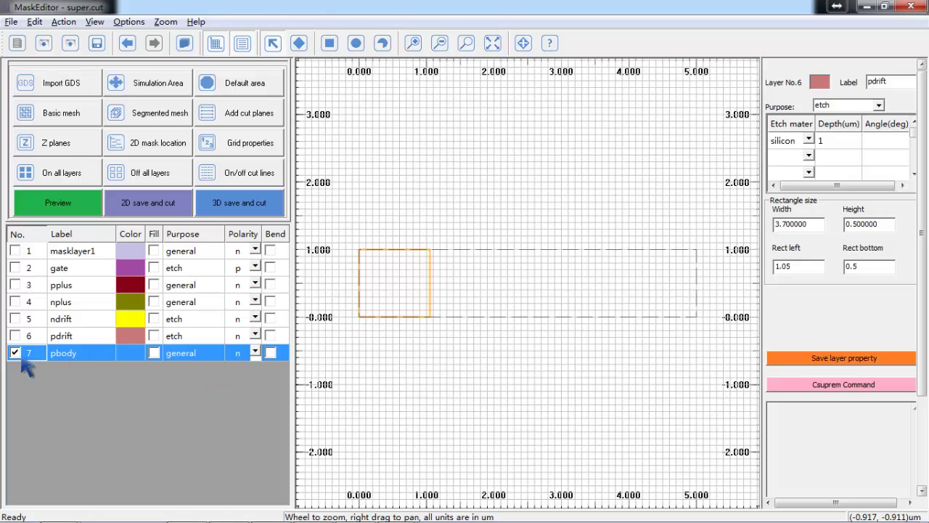
pyautogui.click(369, 303)
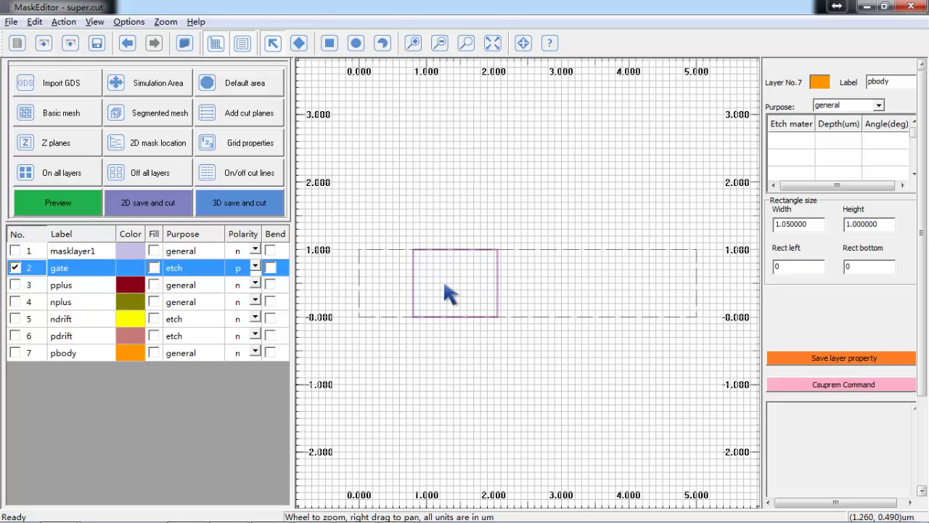
pyautogui.click(463, 285)
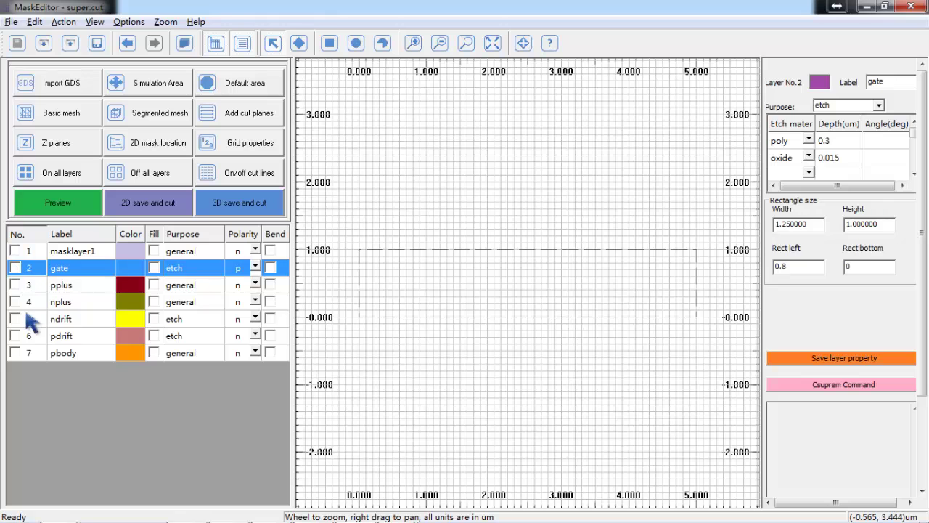
pyautogui.click(14, 302)
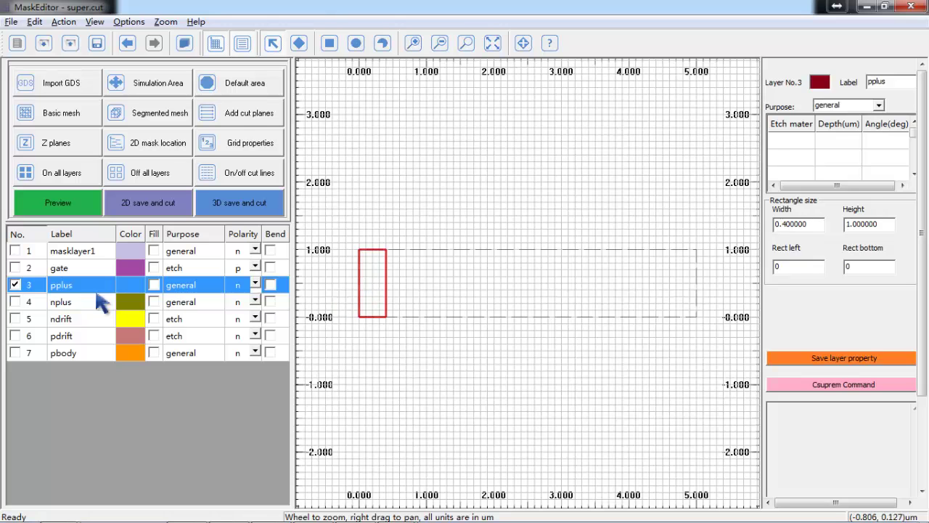
# Make the gate, nplus, ndrift, pdrift and pbody layers visible together
pyautogui.click(14, 268)
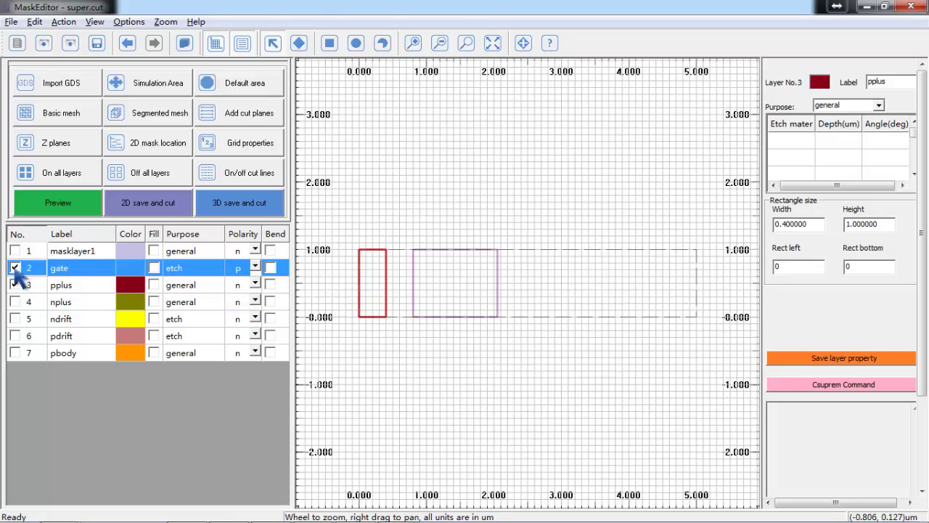
pyautogui.click(15, 301)
pyautogui.click(15, 319)
pyautogui.click(15, 335)
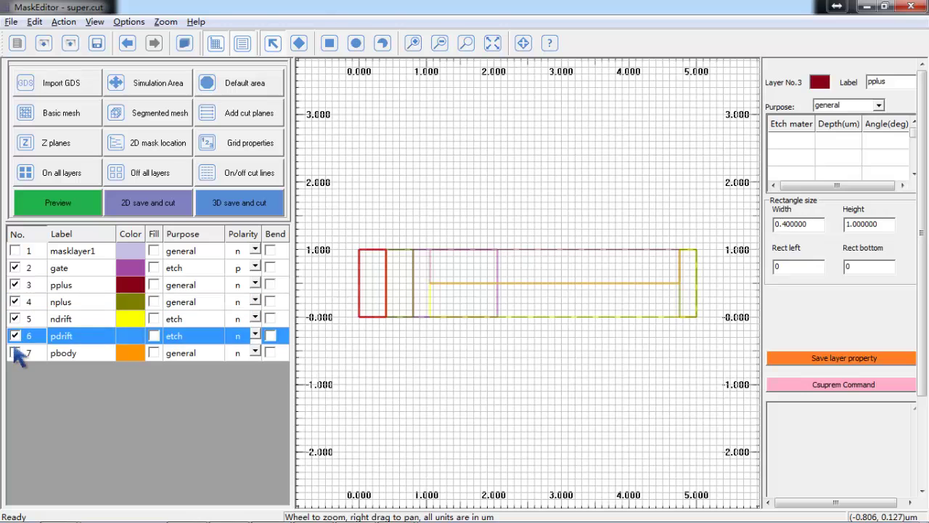
pyautogui.click(15, 353)
pyautogui.click(14, 353)
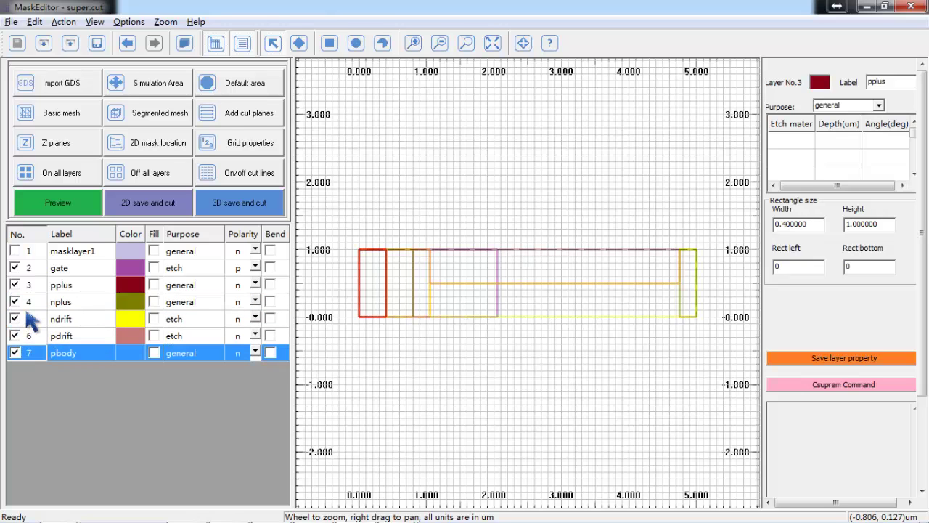
# Set the substrate 2D mesh to 60 lines in the x-direction and apply it
pyautogui.click(61, 116)
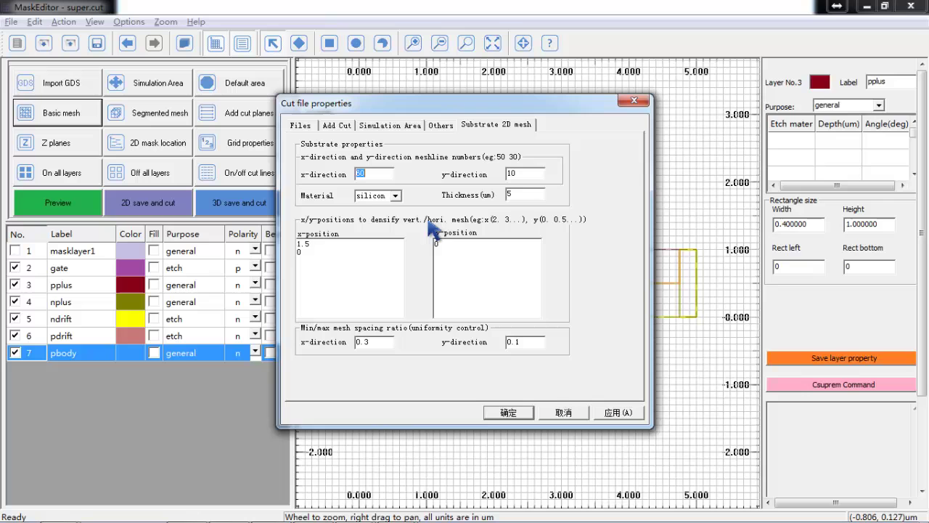
pyautogui.write('60')
pyautogui.click(339, 267)
pyautogui.click(616, 412)
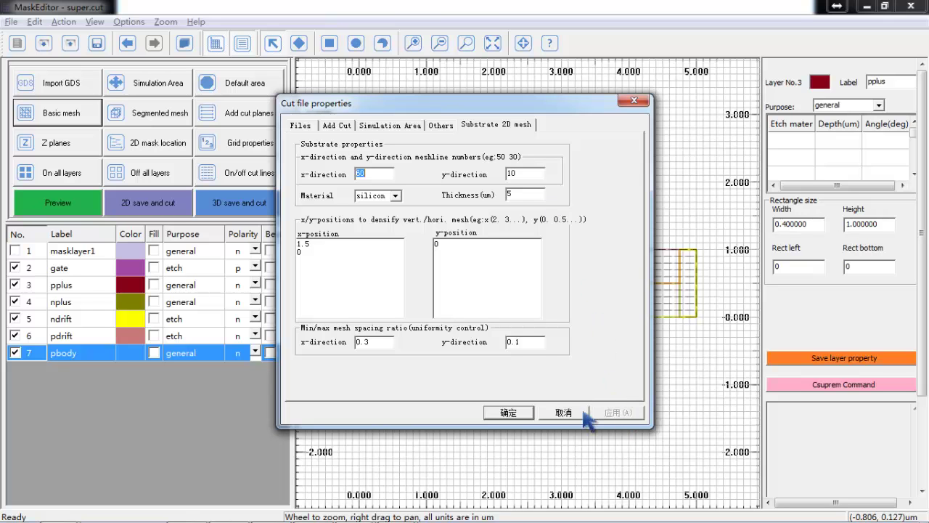
pyautogui.click(520, 414)
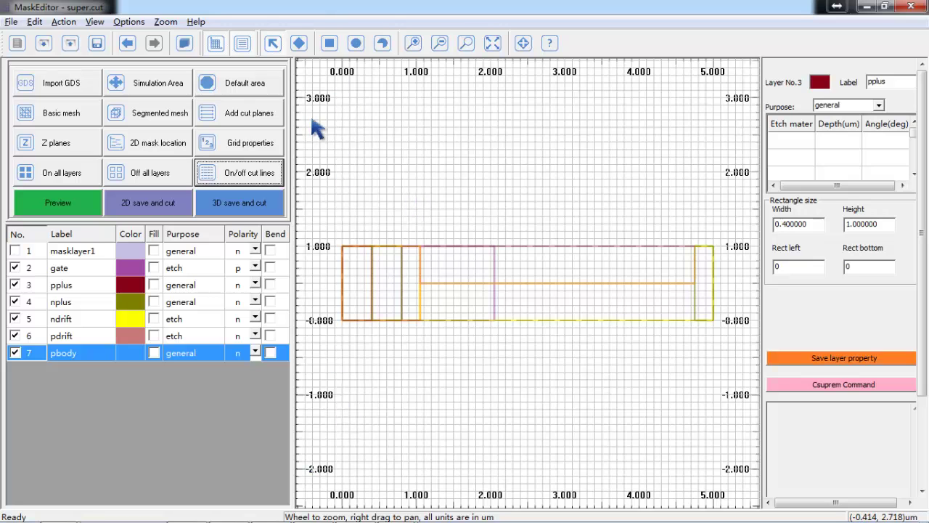
# Accept the existing cut planes and save the structure as a 3D cut
pyautogui.click(259, 118)
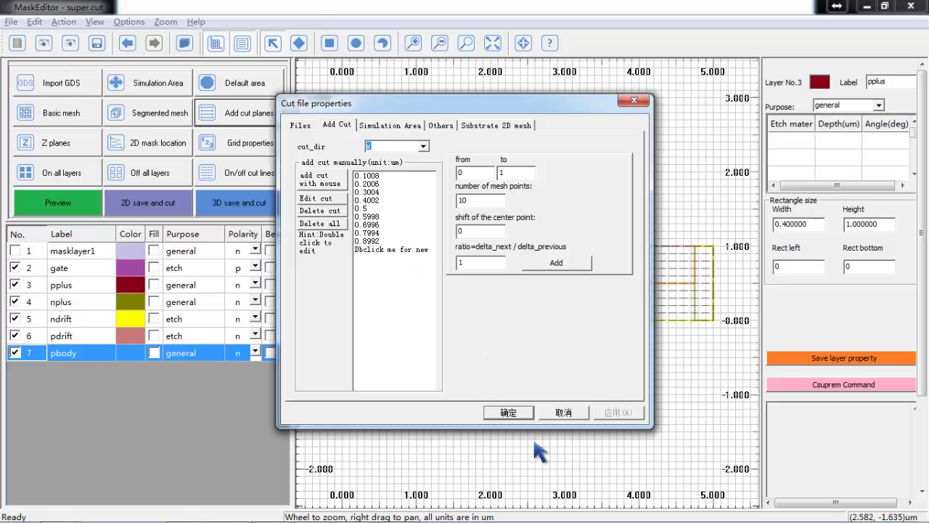
pyautogui.click(508, 412)
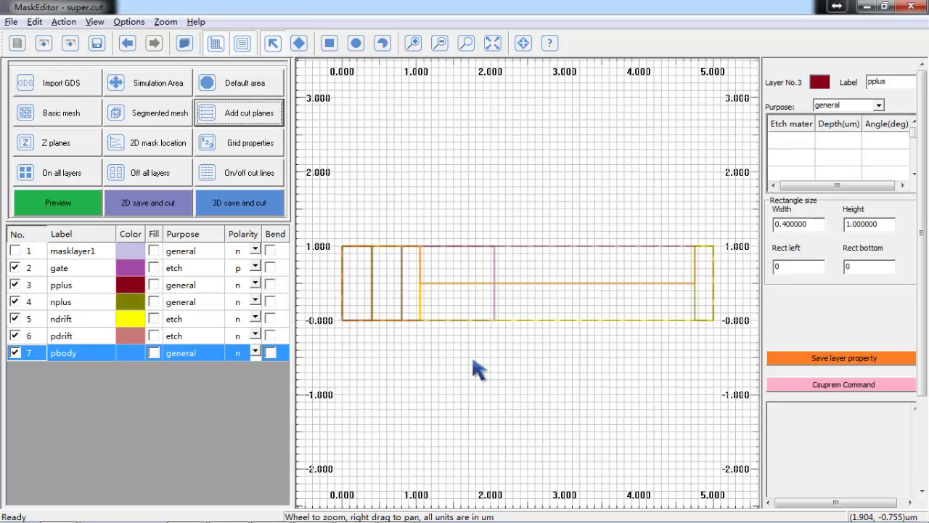
pyautogui.click(237, 204)
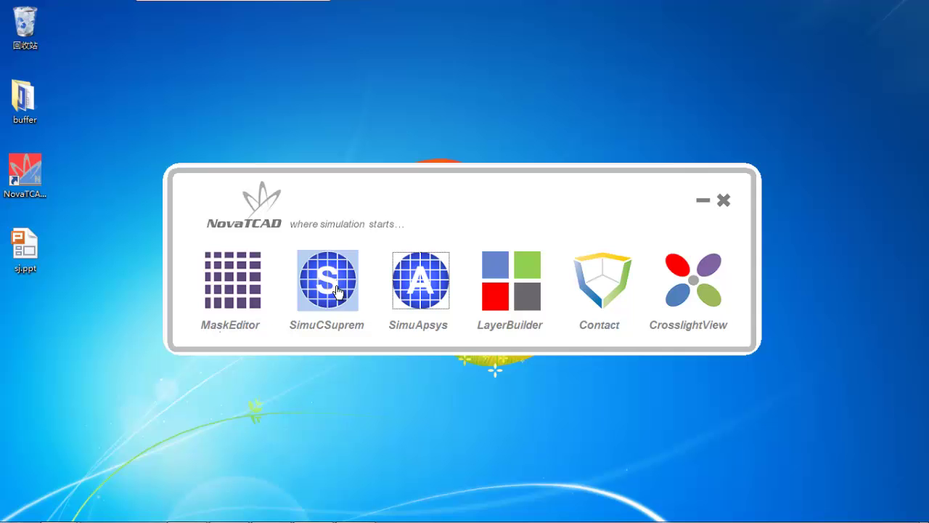
# Launch SimuCSuprem and open the project containing 3d.in and main.in
pyautogui.click(337, 291)
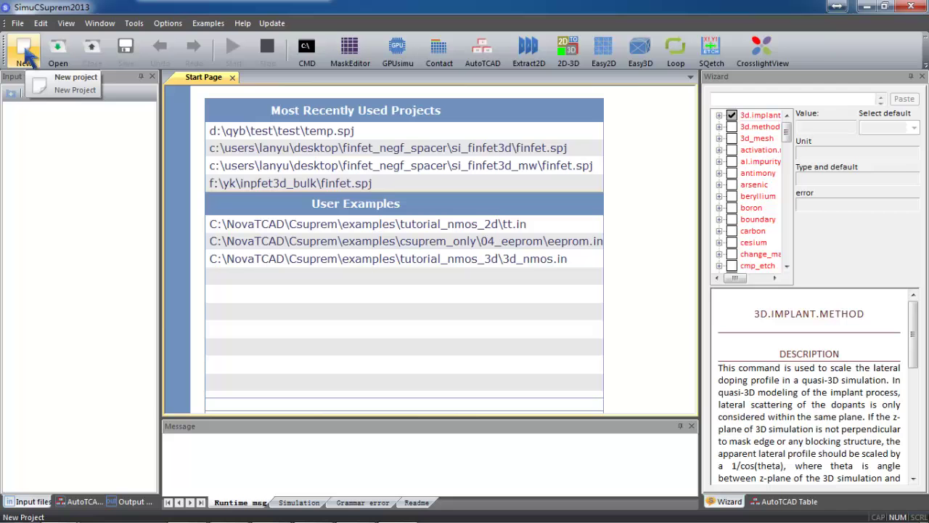
pyautogui.click(58, 48)
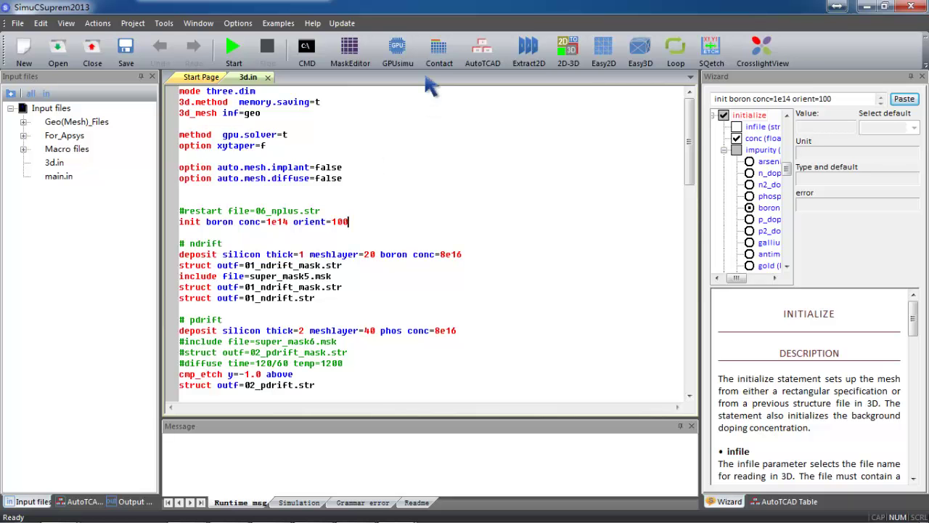
# Load material_3d.sol into the contact designer and review its three contact definitions
pyautogui.click(439, 48)
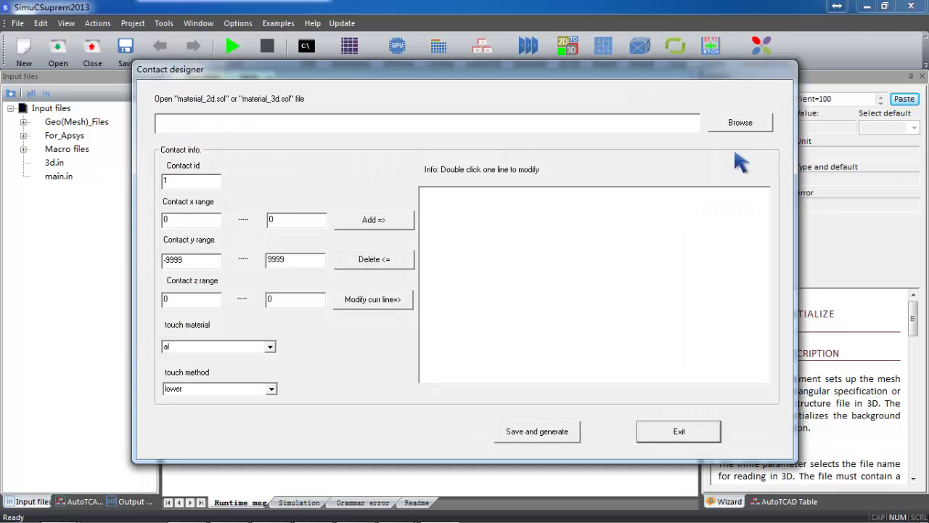
pyautogui.click(741, 122)
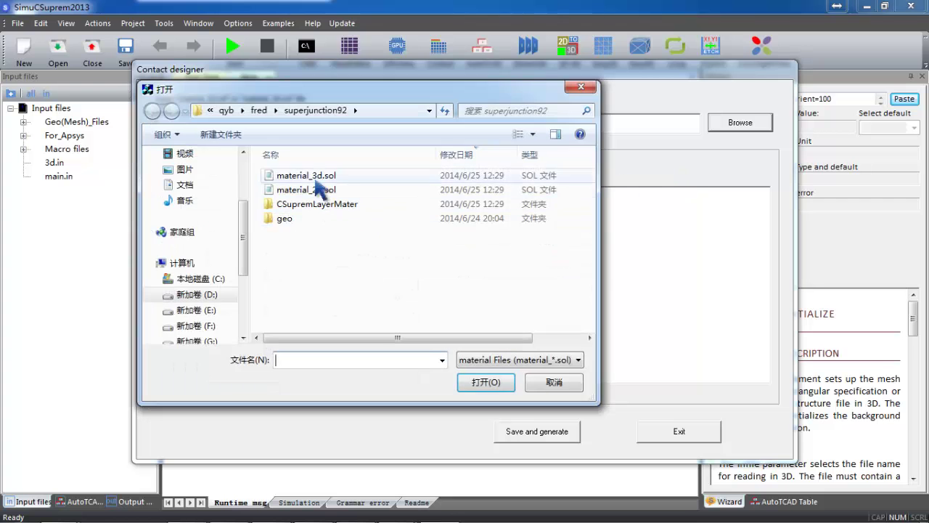
pyautogui.doubleClick(315, 177)
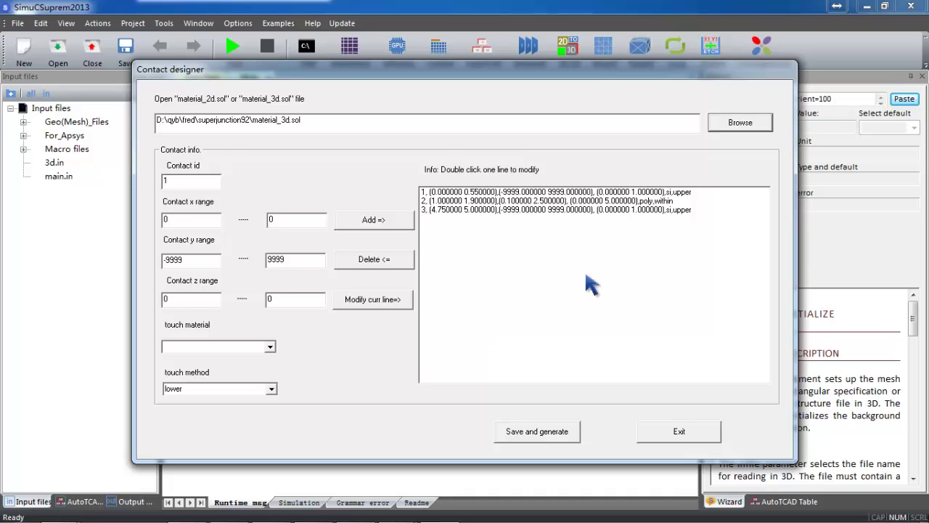
pyautogui.click(449, 192)
pyautogui.click(449, 201)
pyautogui.click(450, 210)
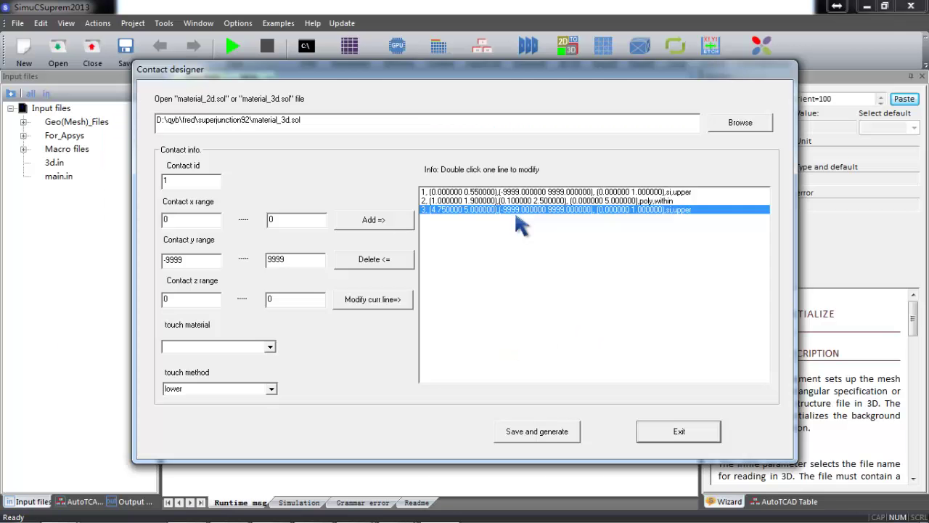
# Generate contact_3d.sol from the contacts and close the contact designer
pyautogui.click(533, 438)
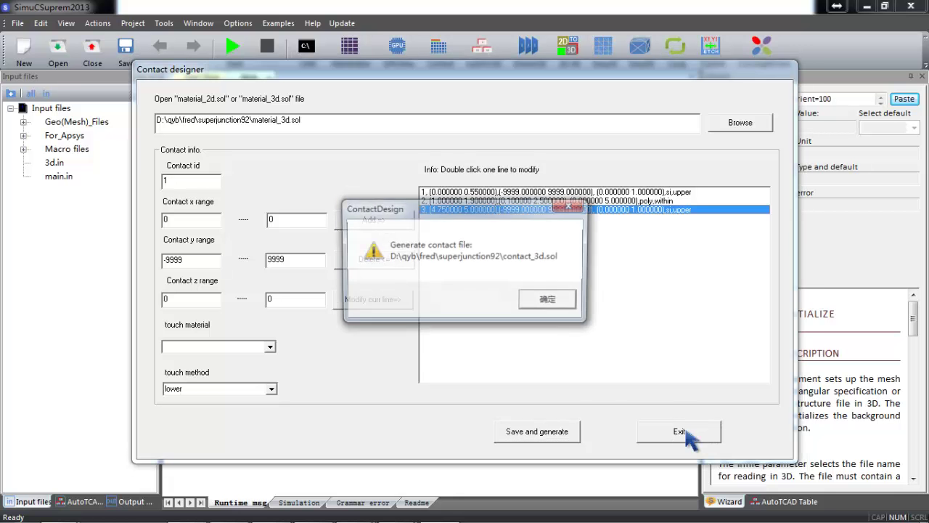
pyautogui.click(550, 303)
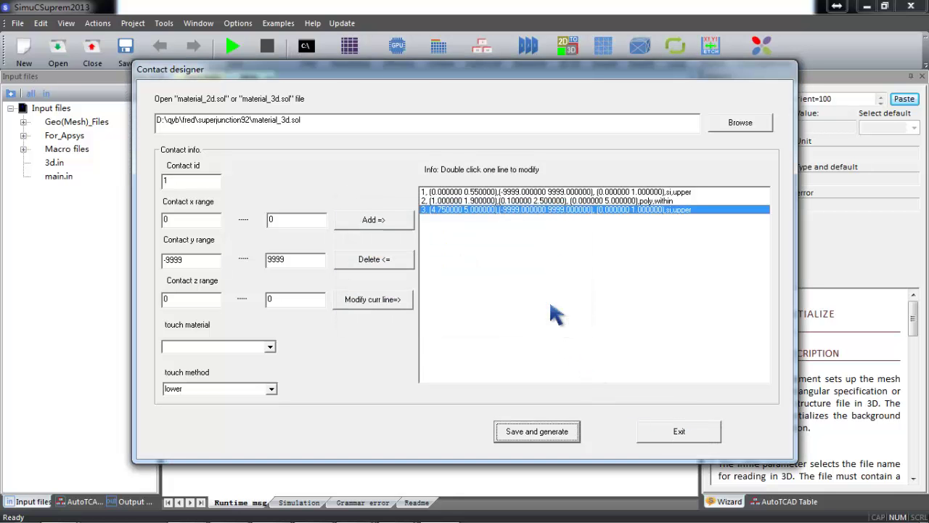
pyautogui.click(671, 436)
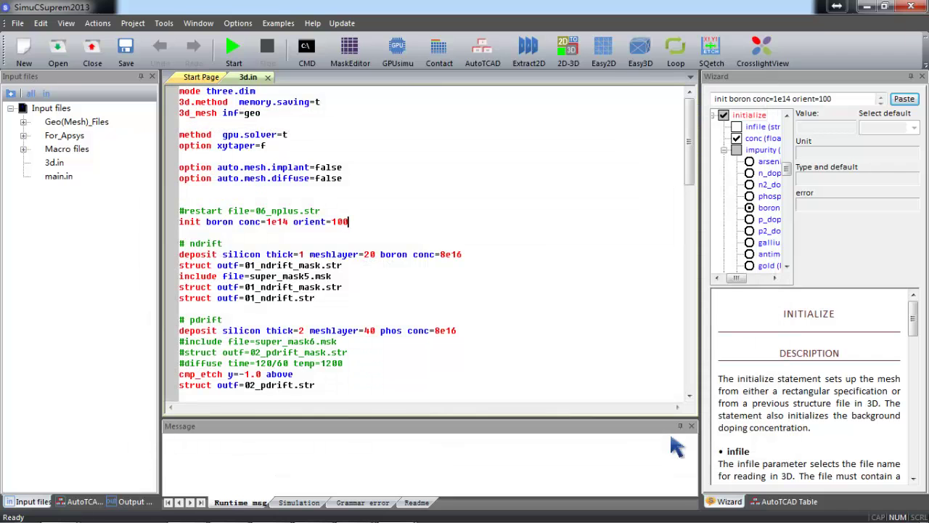
# Close SimuCSuprem, launch SimuApsys, and open bv.sol from the superjunction92 folder
pyautogui.click(912, 8)
pyautogui.click(418, 280)
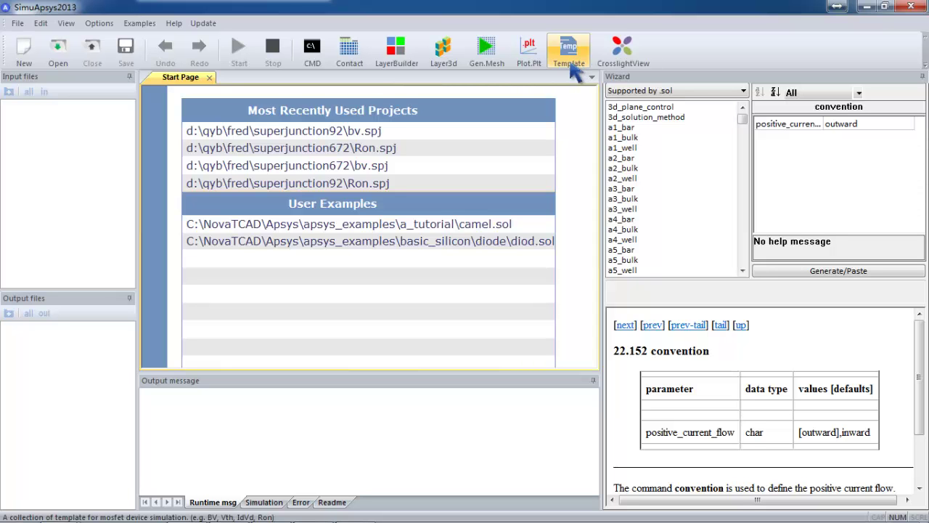
pyautogui.click(58, 53)
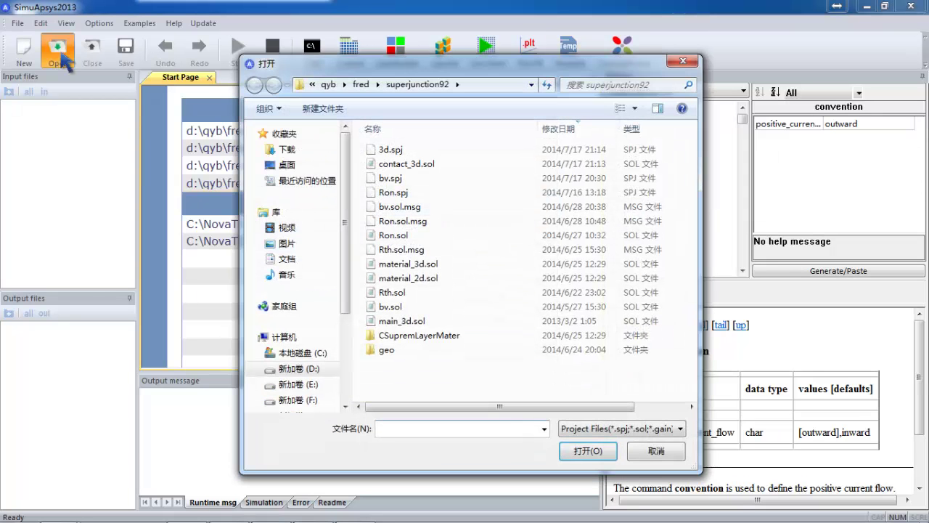
pyautogui.click(390, 307)
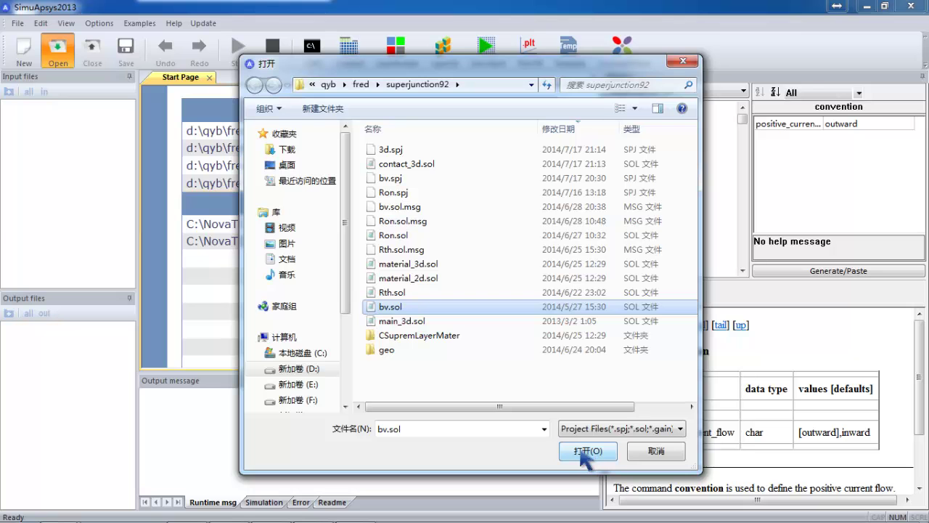
pyautogui.click(586, 451)
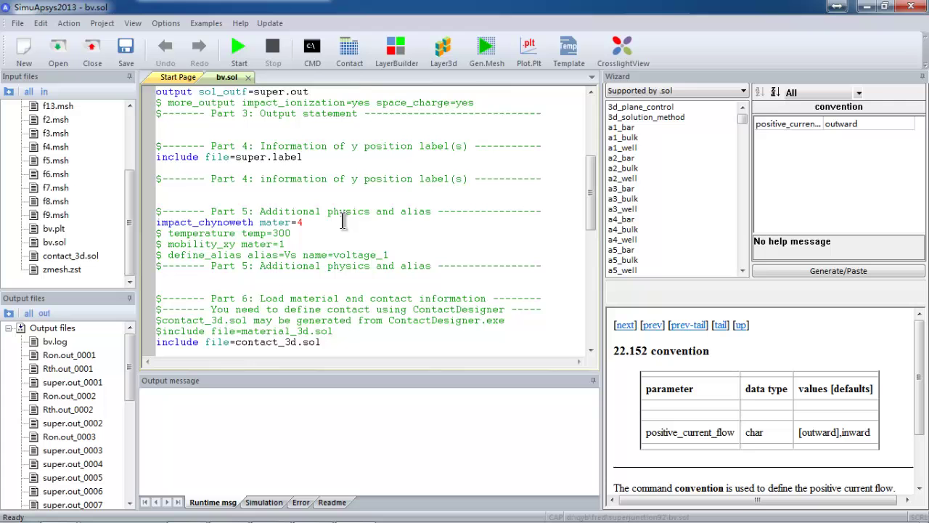
# Open contact_3d.sol, mark silicon as mater=4, and match it to bv.sol's impact_chynoweth line
pyautogui.doubleClick(70, 256)
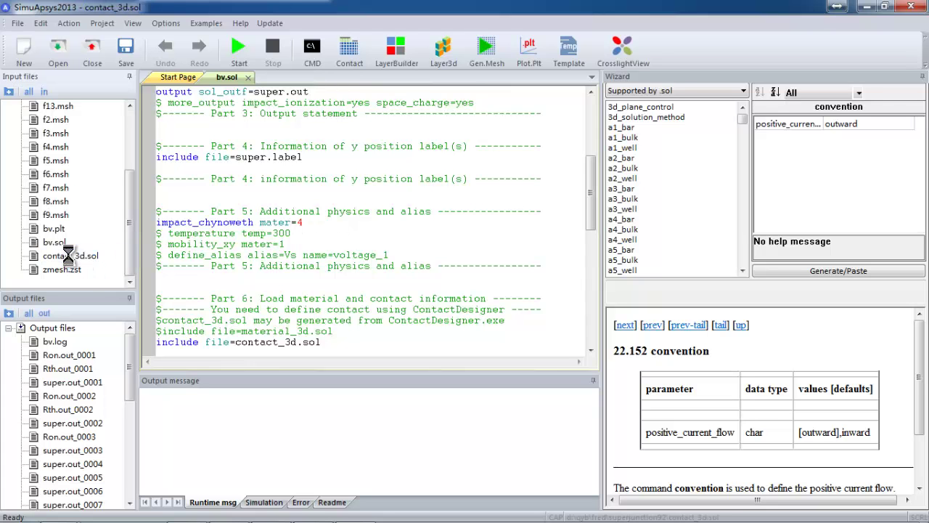
pyautogui.click(227, 77)
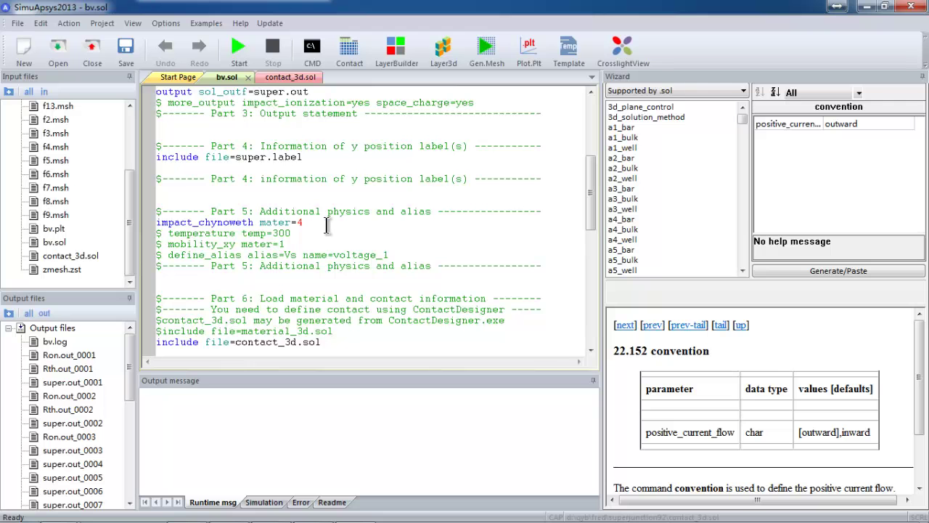
pyautogui.click(287, 78)
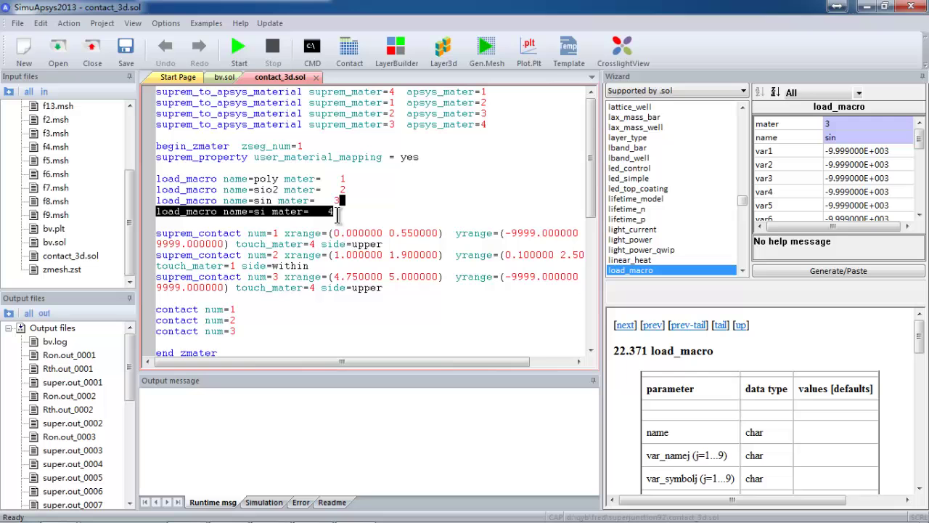
pyautogui.click(338, 212)
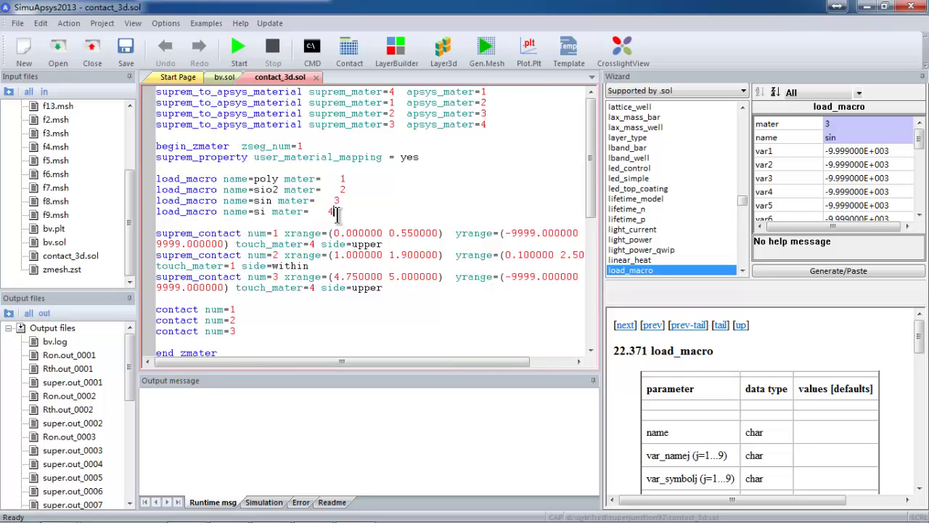
pyautogui.moveTo(335, 212); pyautogui.dragTo(316, 212)
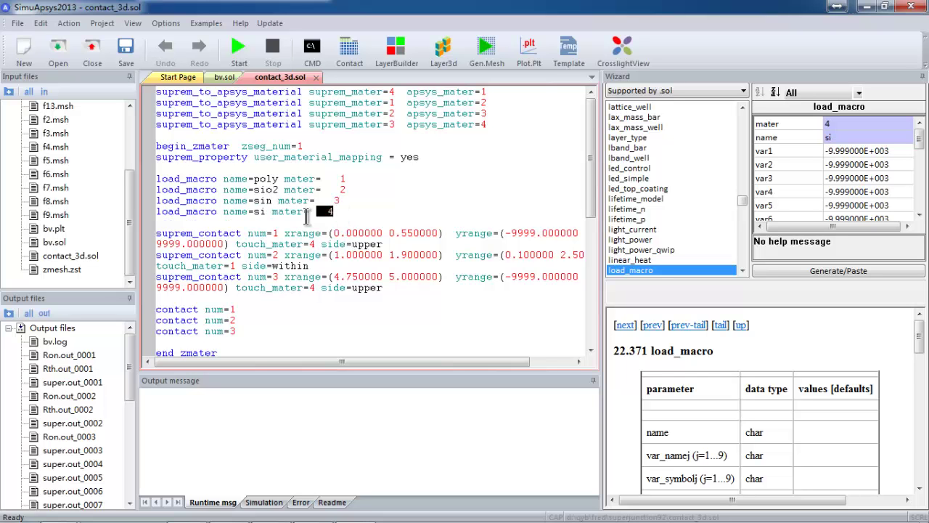
pyautogui.keyDown('shift'); pyautogui.click(222, 212); pyautogui.keyUp('shift')
pyautogui.click(225, 77)
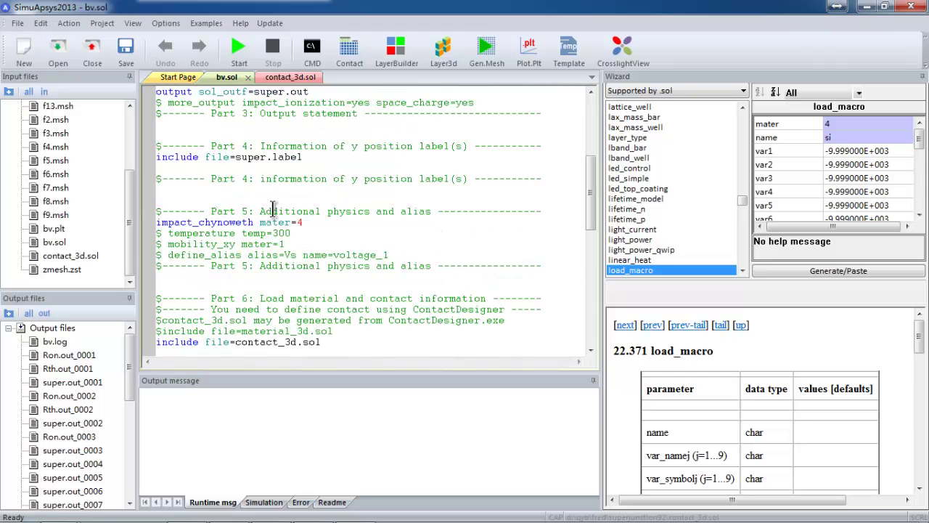
pyautogui.click(316, 226)
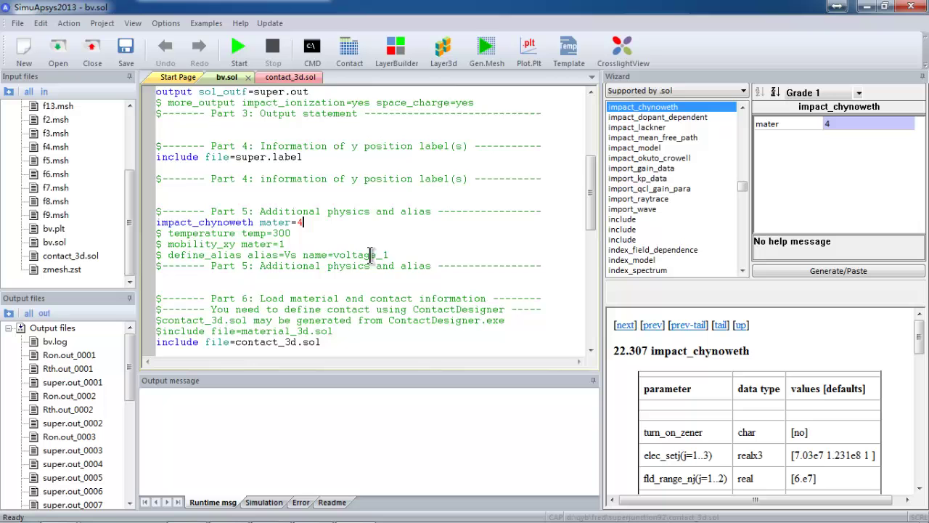
# Scroll through the script, then load super.std_0007 as a 3D structure in CrosslightView
pyautogui.scroll(-5, 371, 254)
pyautogui.scroll(1, 370, 255)
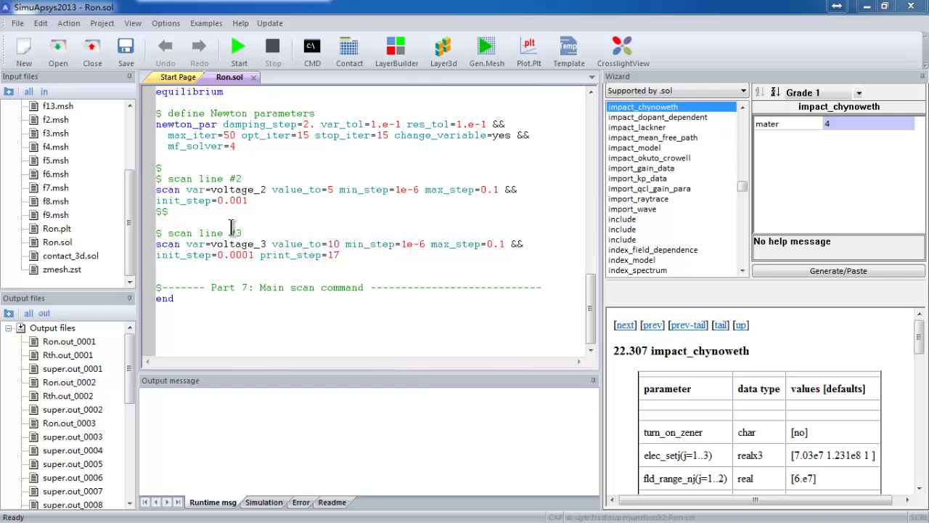
pyautogui.click(622, 50)
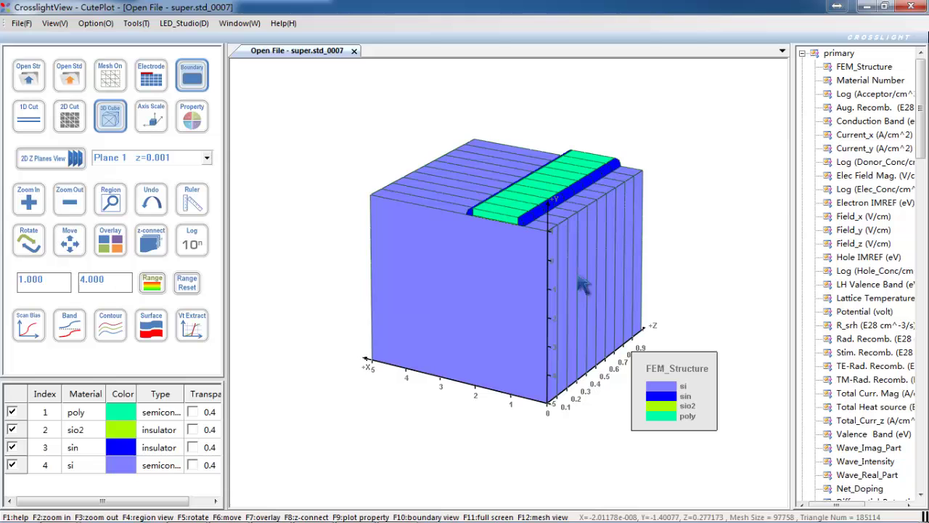
# Plot net doping and electric field magnitude at 0–3e5 V/cm, comparing the two plot tabs
pyautogui.doubleClick(875, 490)
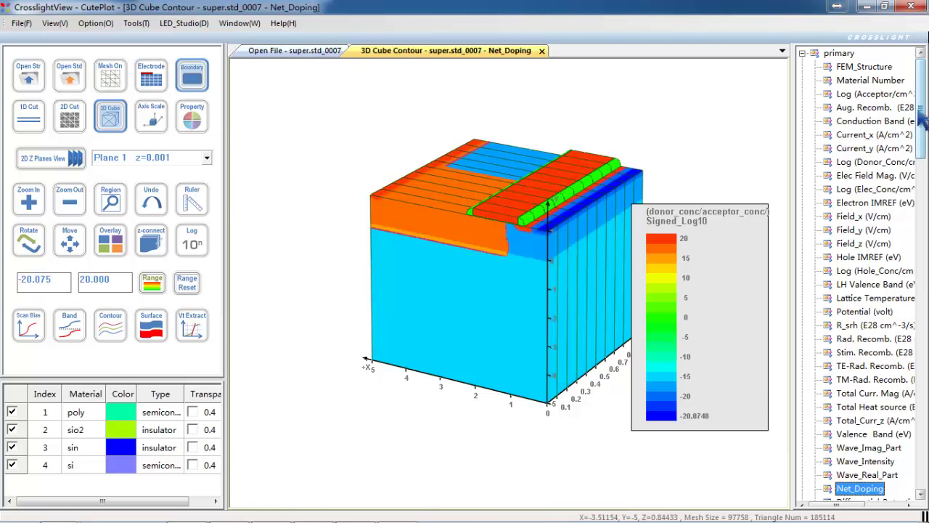
pyautogui.doubleClick(848, 179)
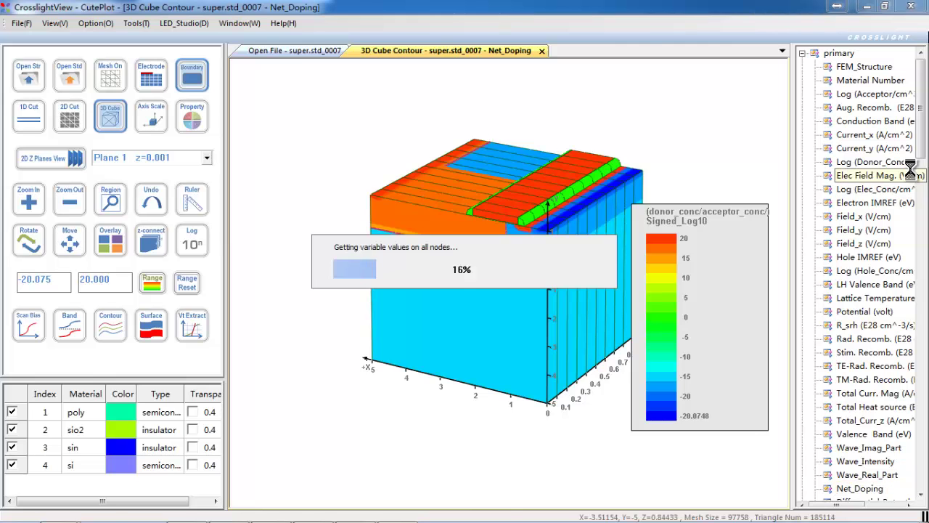
pyautogui.doubleClick(64, 279)
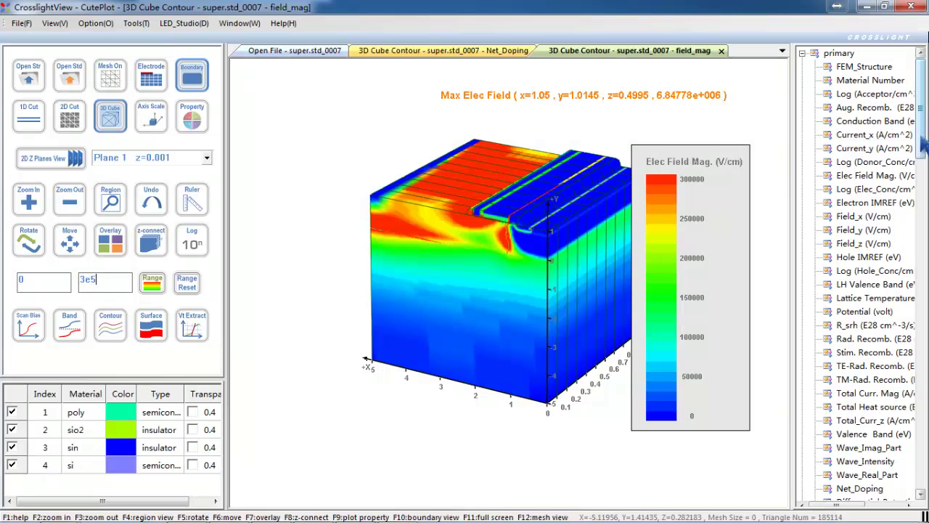
pyautogui.moveTo(922, 145); pyautogui.dragTo(924, 150)
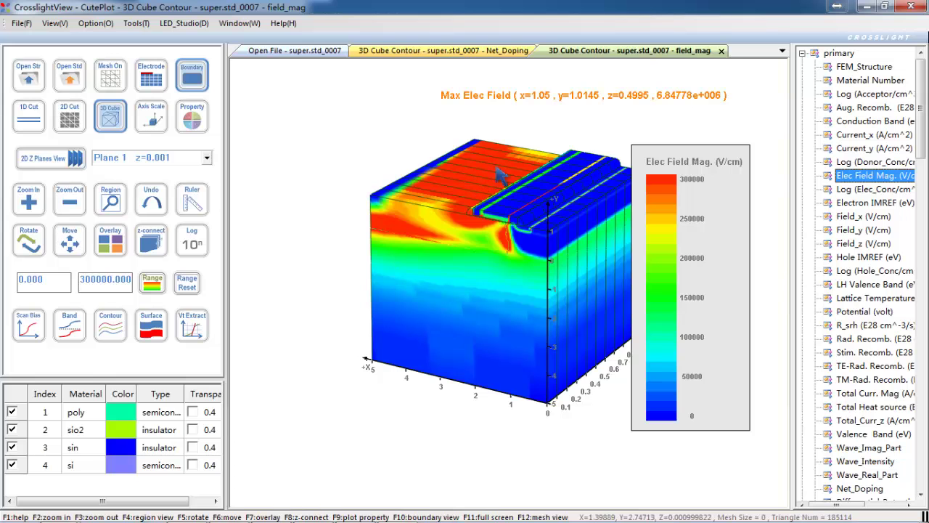
pyautogui.click(465, 50)
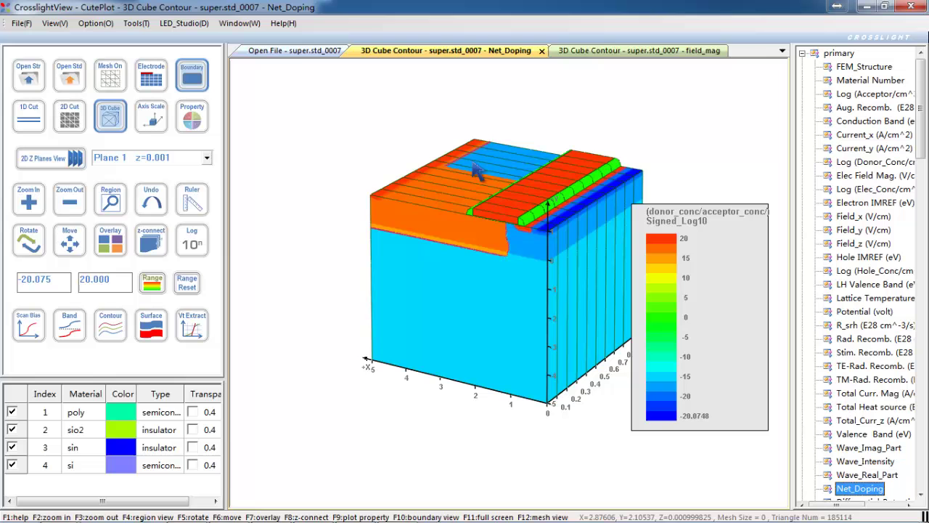
pyautogui.click(600, 58)
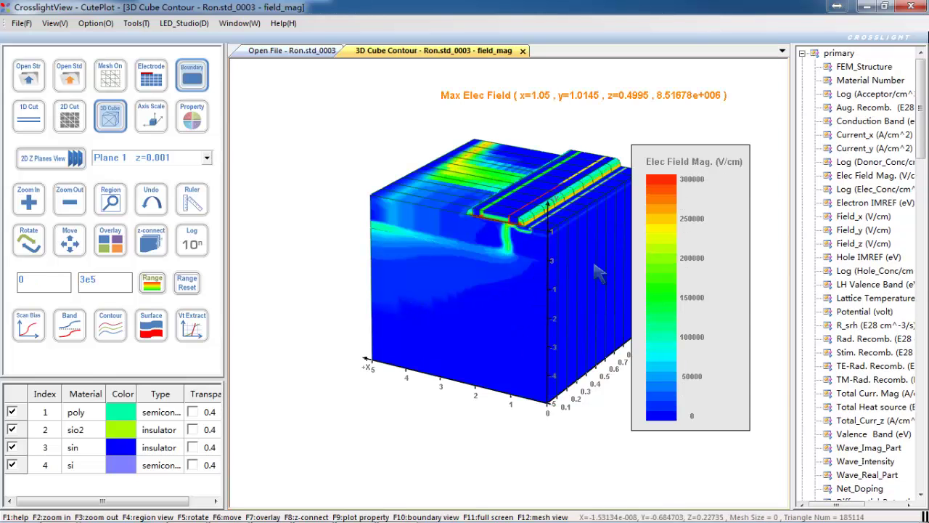
# Plot Ron.std_0003's total current magnitude, then its differential potential as a new cube
pyautogui.click(923, 153)
pyautogui.moveTo(924, 151); pyautogui.dragTo(924, 164)
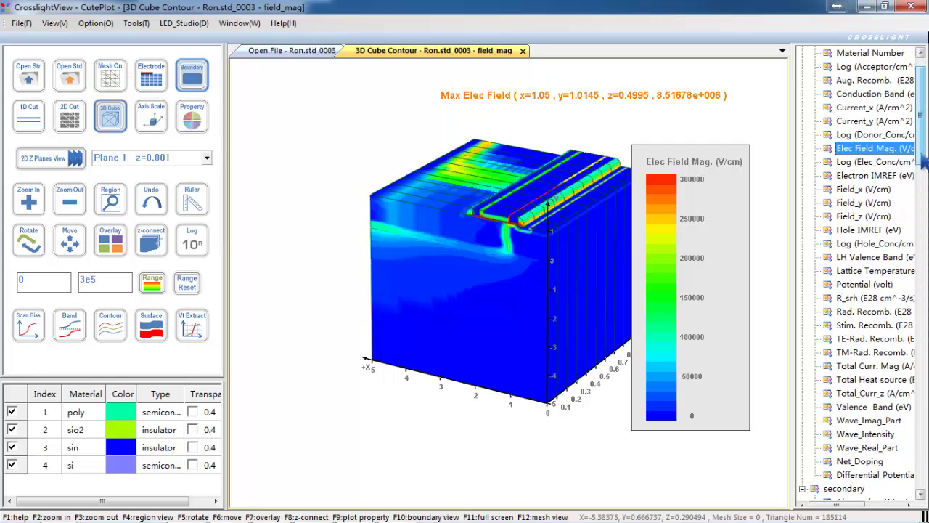
pyautogui.click(876, 366)
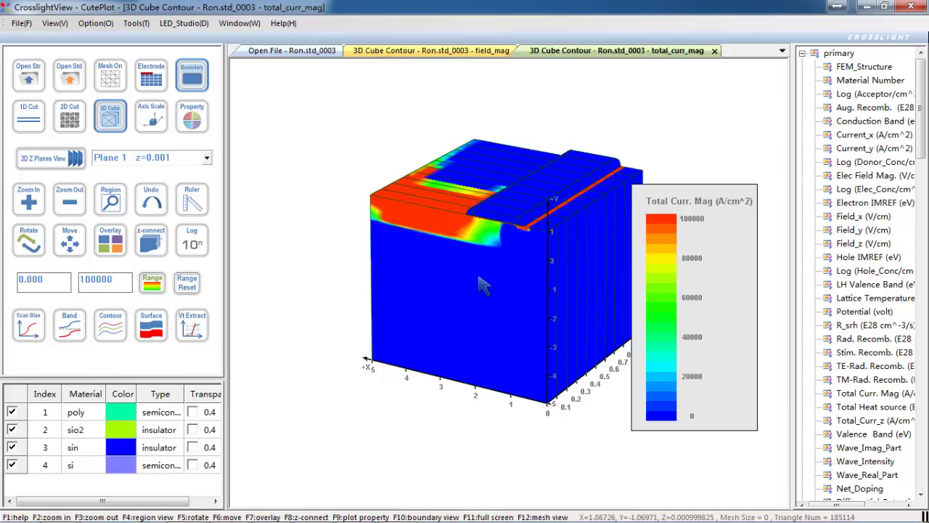
pyautogui.moveTo(927, 165); pyautogui.dragTo(926, 205)
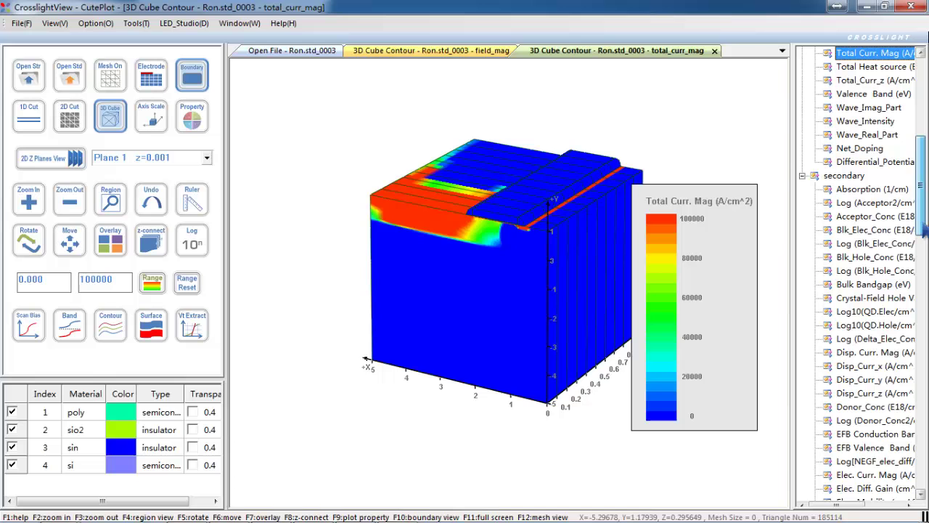
pyautogui.doubleClick(869, 161)
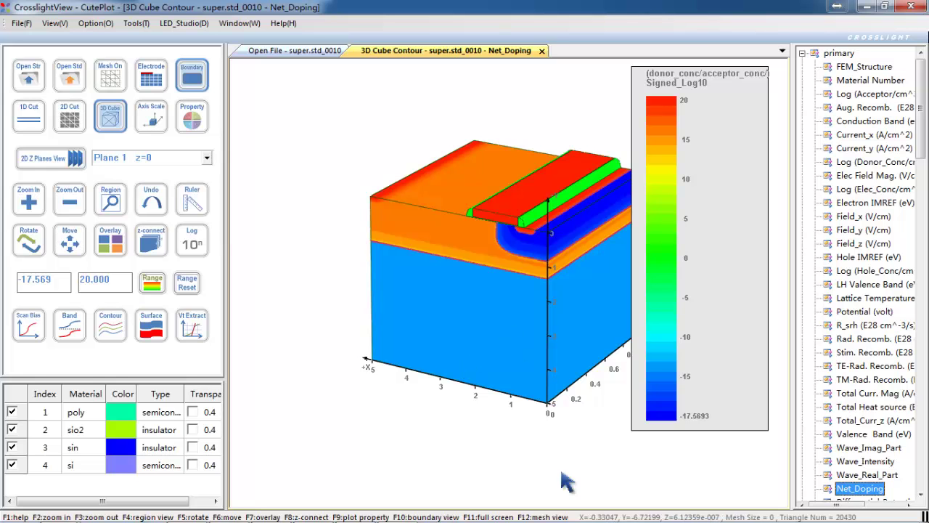
# Create a Scan Bias plot of current versus voltage on contact 3 for all super.std files
pyautogui.click(29, 326)
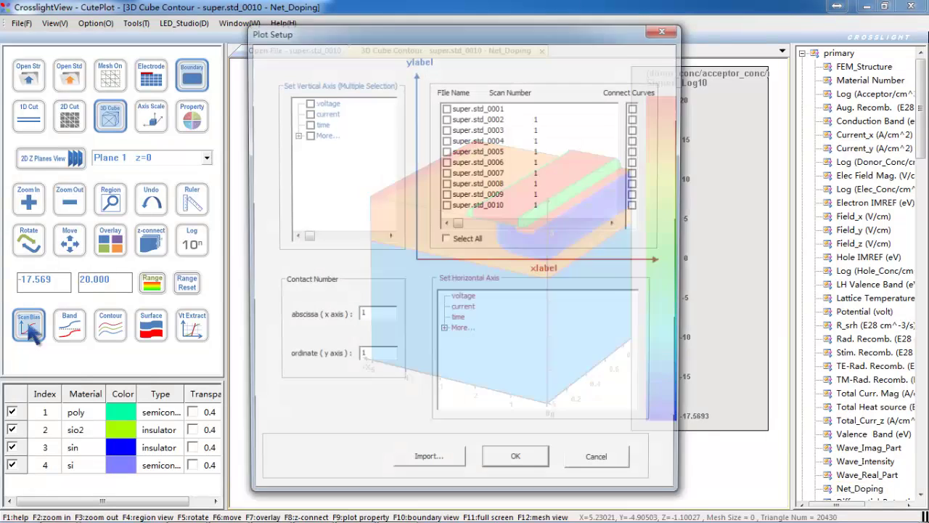
pyautogui.click(446, 241)
pyautogui.click(307, 113)
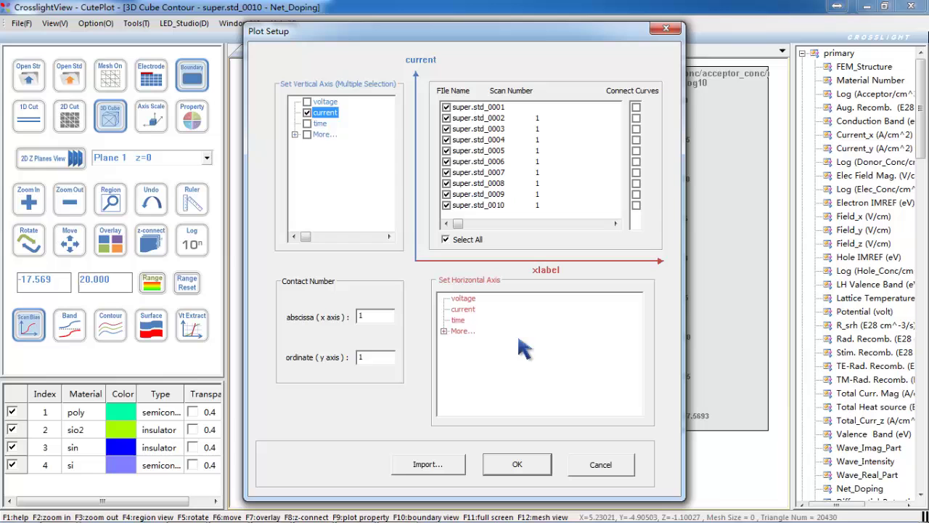
pyautogui.click(463, 299)
pyautogui.doubleClick(363, 317)
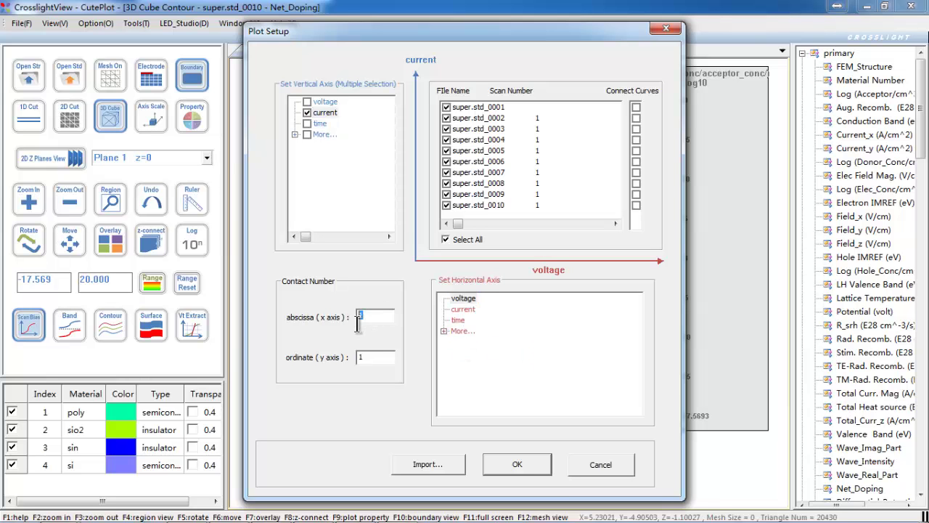
pyautogui.press('Tab')
pyautogui.write('3')
pyautogui.press('Tab')
pyautogui.press('Tab')
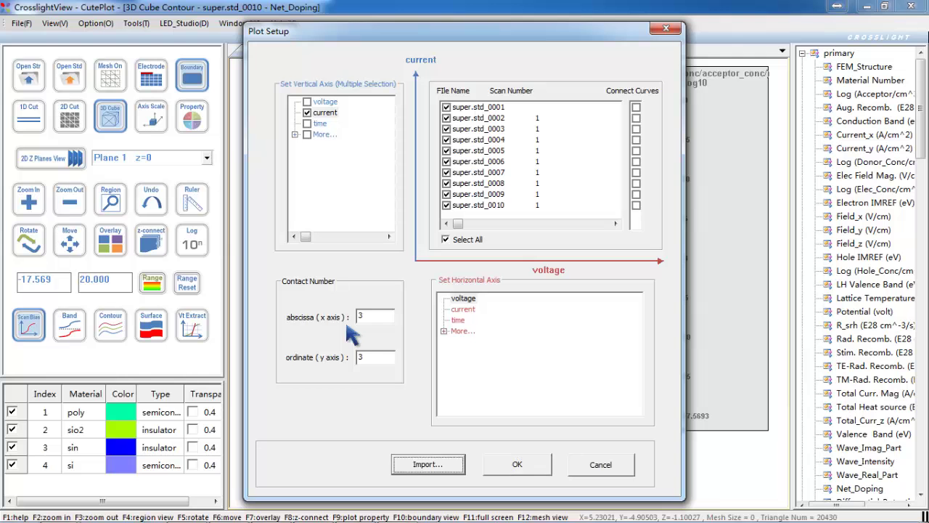
pyautogui.press('Return')
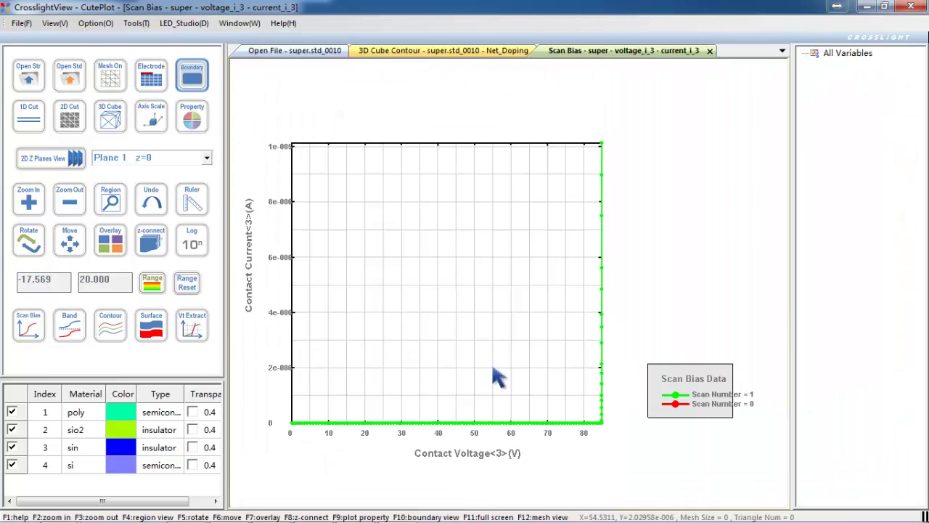
pyautogui.click(21, 23)
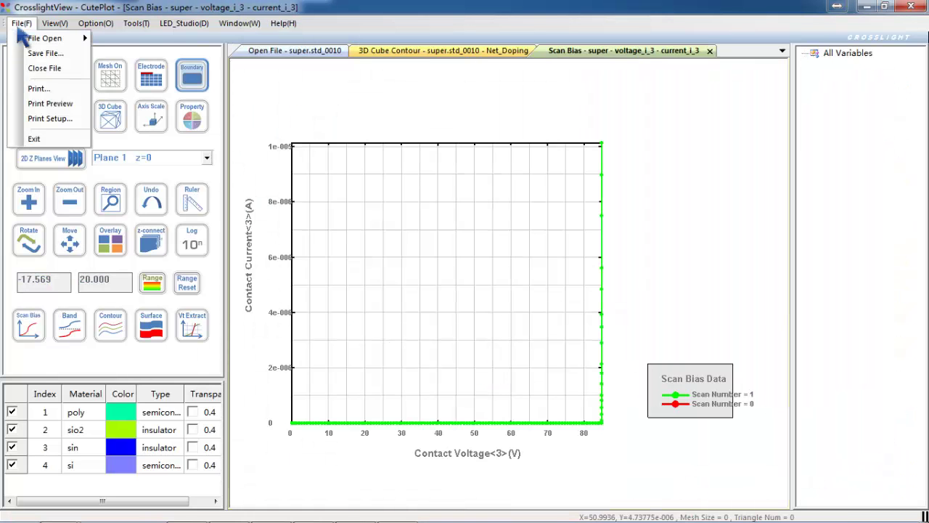
# Save the breakdown curve as data file bvno.dat and quit CrosslightView
pyautogui.click(45, 53)
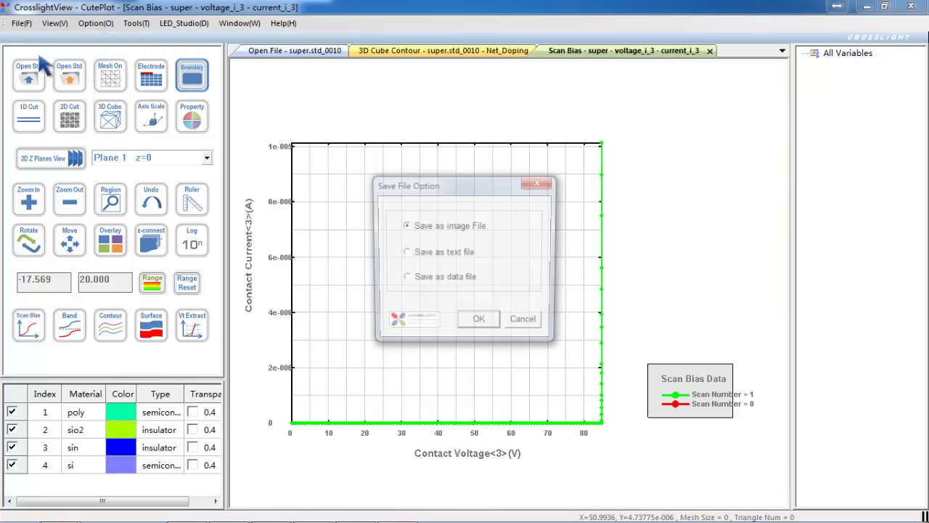
pyautogui.click(406, 280)
pyautogui.click(472, 325)
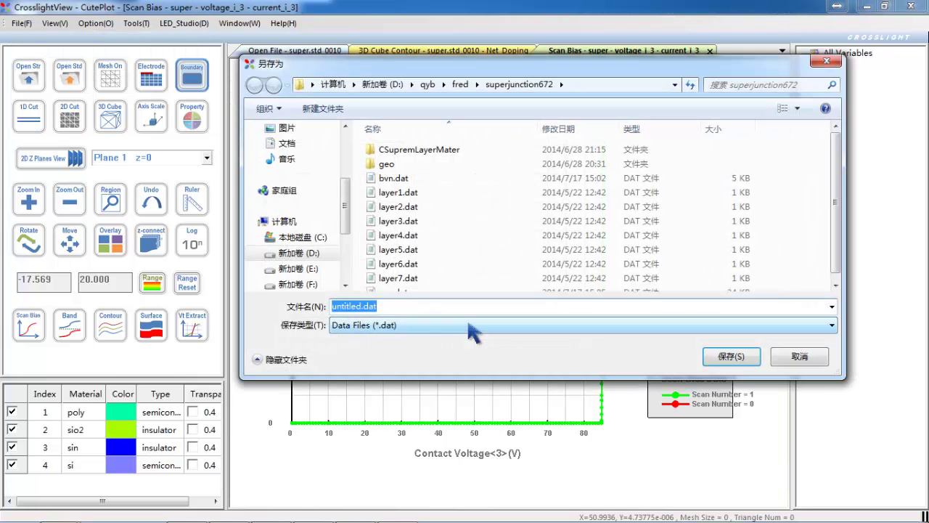
pyautogui.write('bvno')
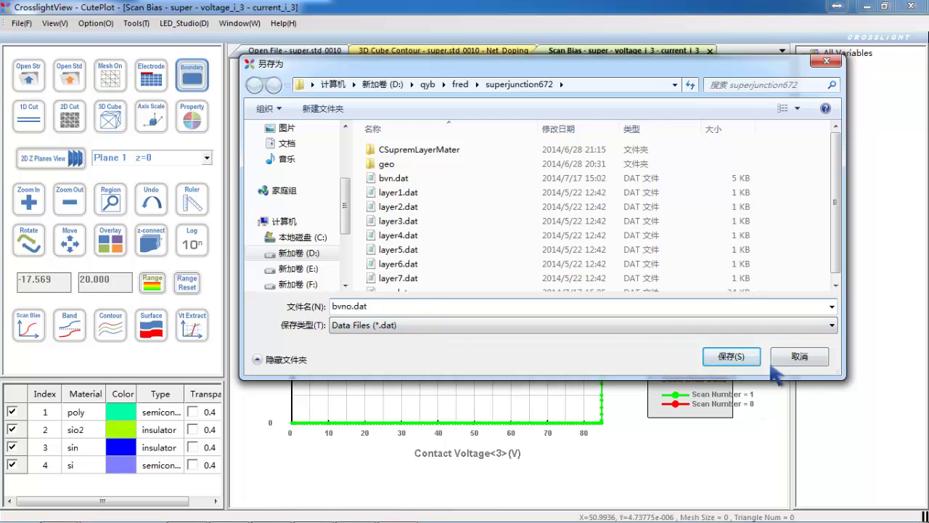
pyautogui.click(745, 356)
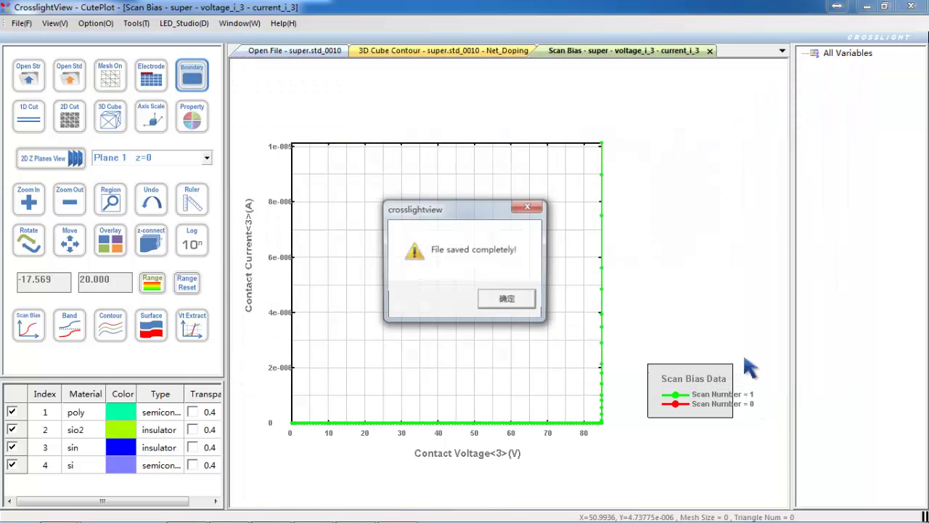
pyautogui.click(509, 302)
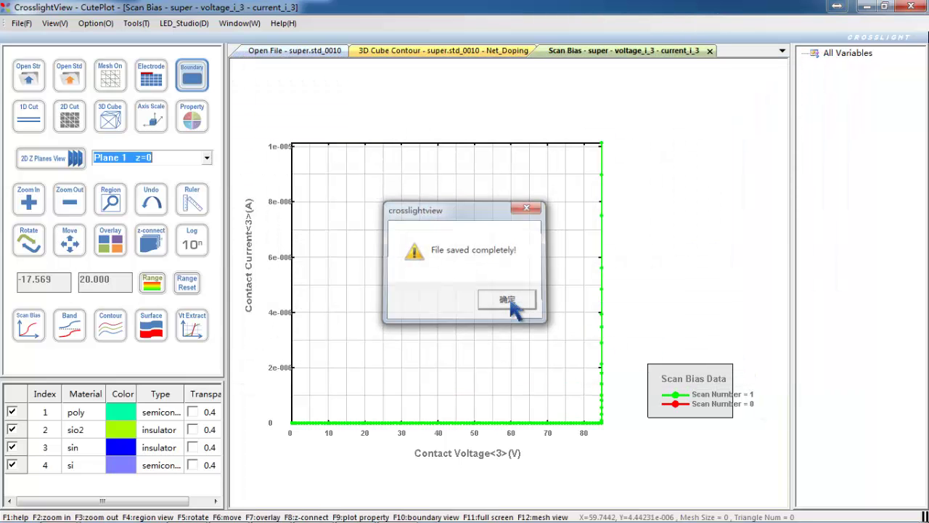
pyautogui.click(911, 6)
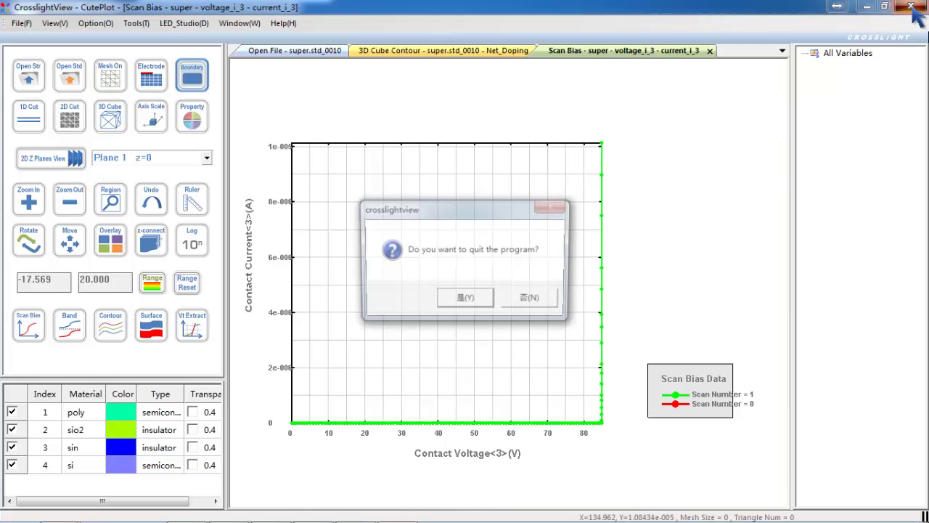
pyautogui.click(484, 300)
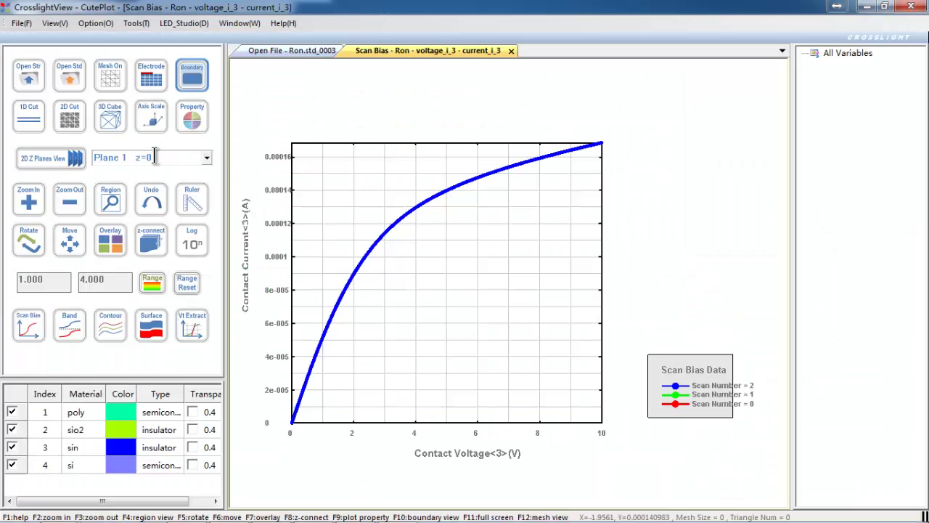
# Save the Ron on-state curve as data file ronno.dat and quit CrosslightView
pyautogui.click(21, 23)
pyautogui.moveTo(42, 40)
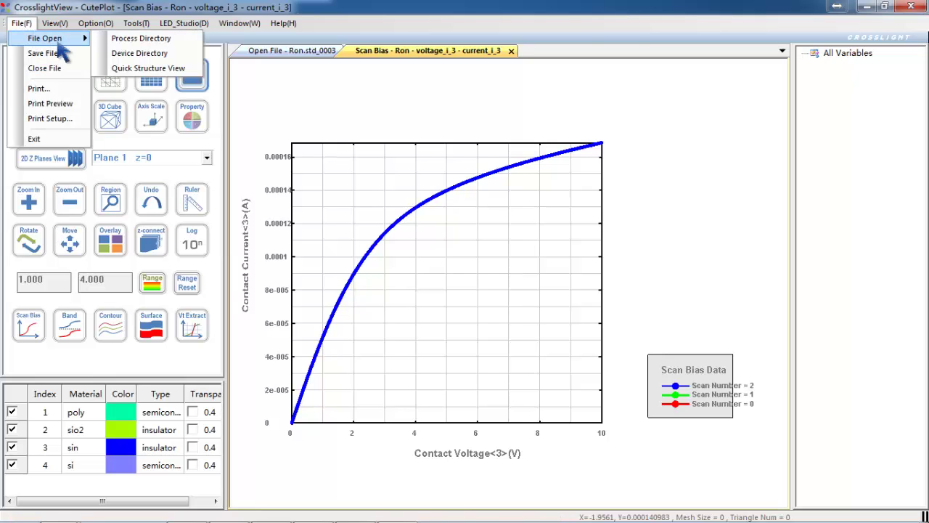
pyautogui.click(72, 54)
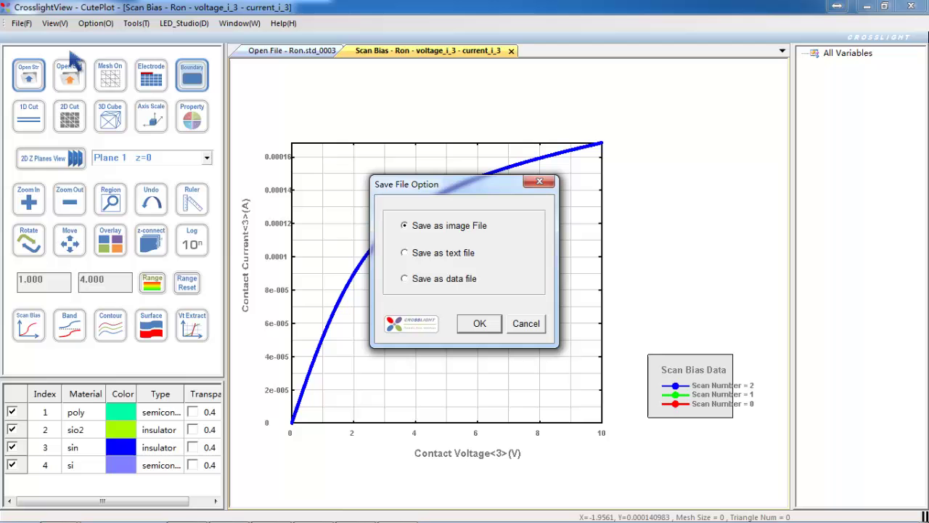
pyautogui.click(404, 279)
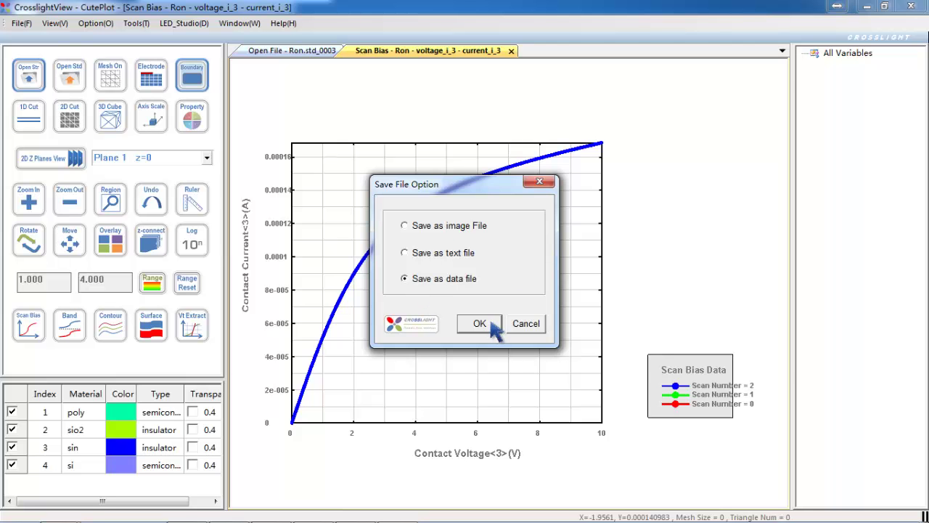
pyautogui.click(480, 323)
pyautogui.write('ronno.dat')
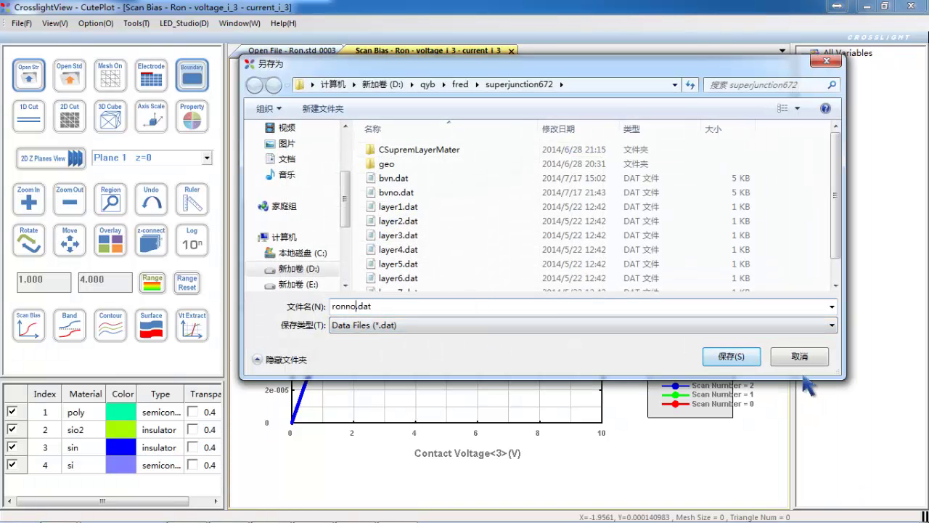
pyautogui.click(732, 356)
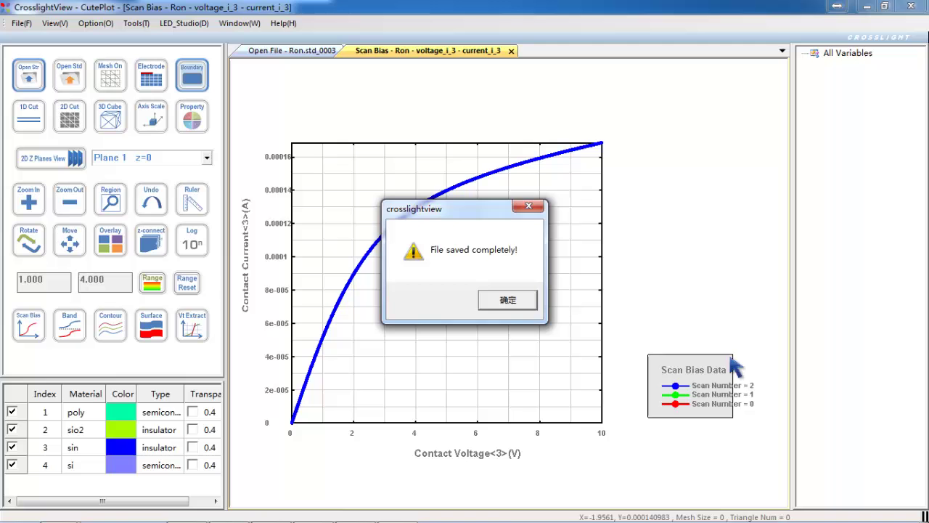
pyautogui.click(504, 301)
pyautogui.click(911, 7)
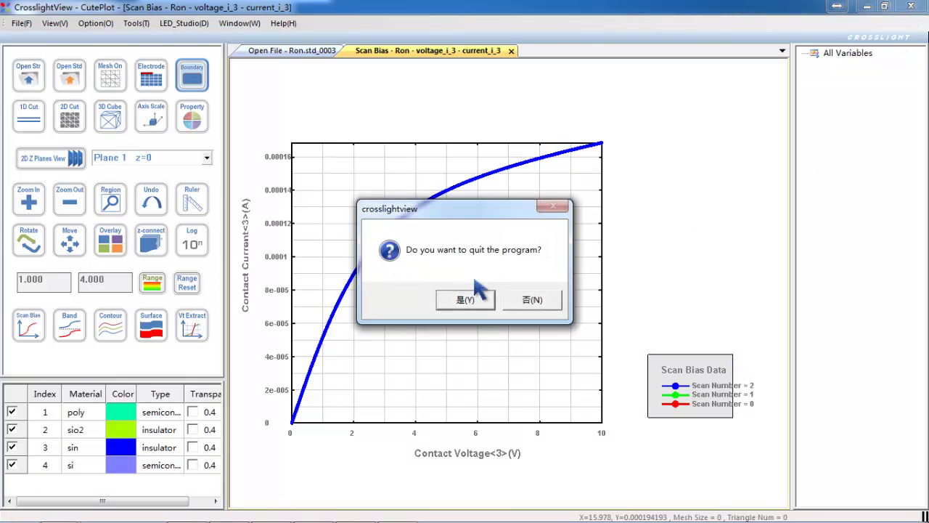
pyautogui.click(473, 305)
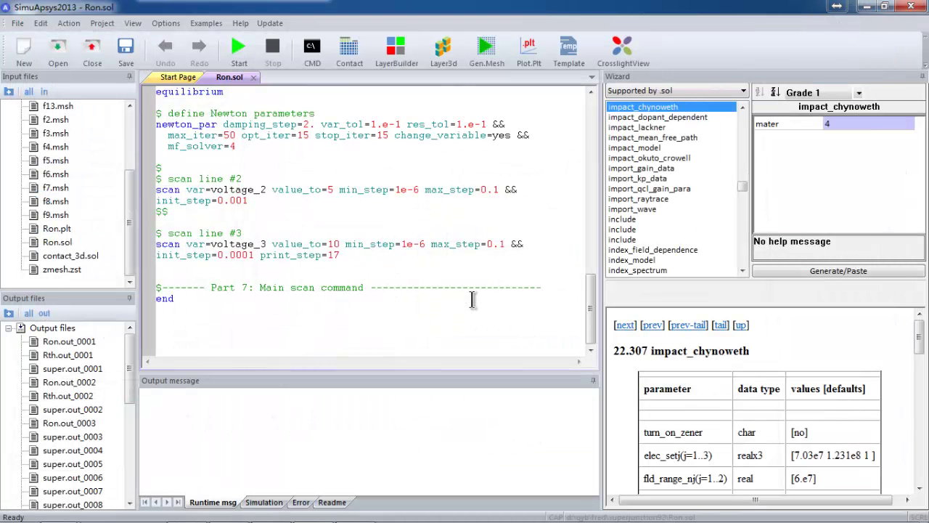
# Relaunch CrosslightView, plot super contact 3 current versus voltage for all files, and overlay bvno.dat
pyautogui.click(625, 51)
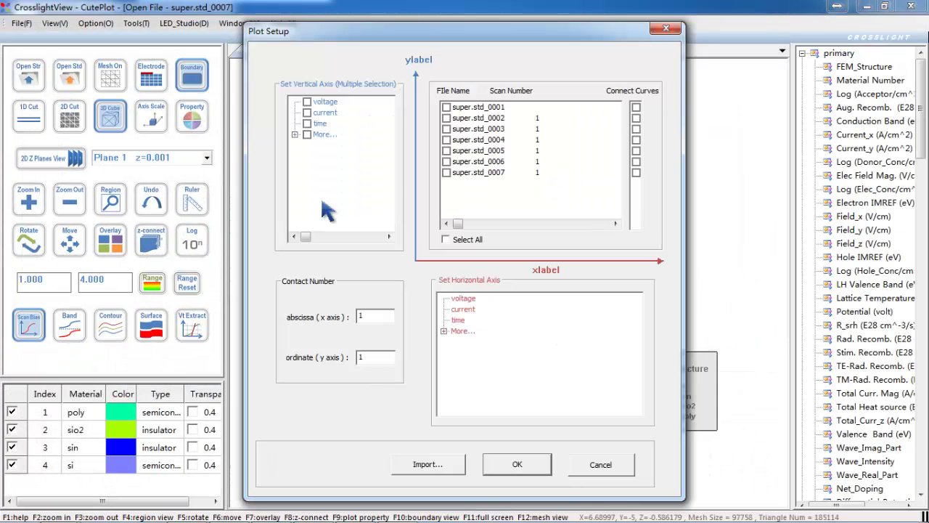
pyautogui.click(308, 114)
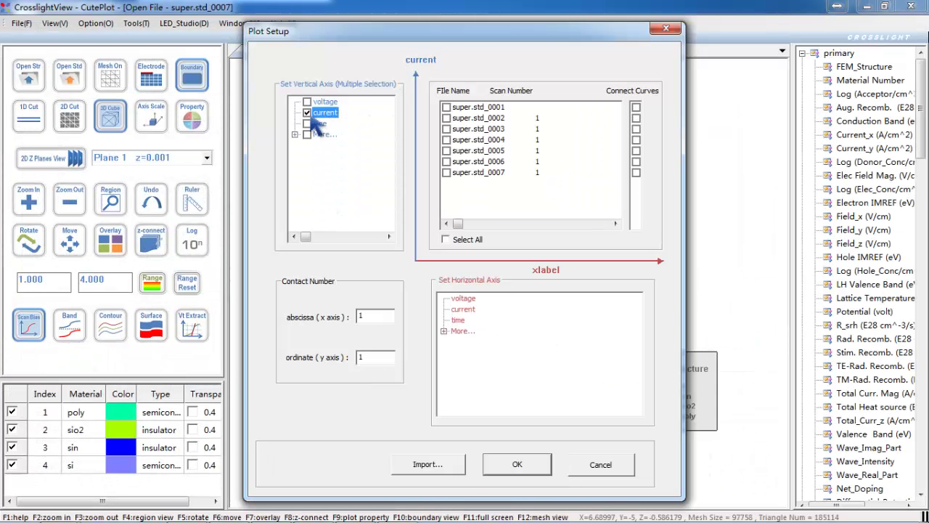
pyautogui.click(459, 299)
pyautogui.click(446, 239)
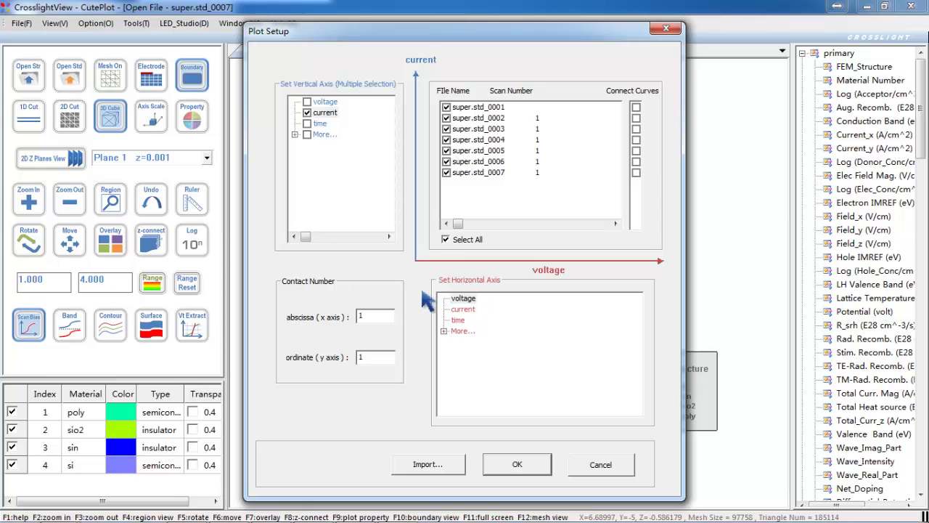
pyautogui.moveTo(374, 313); pyautogui.dragTo(354, 315)
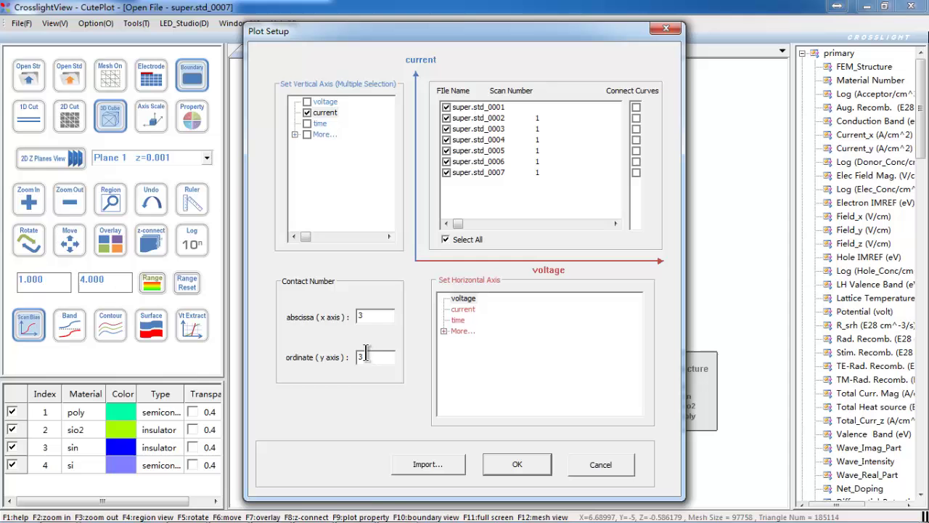
pyautogui.click(517, 465)
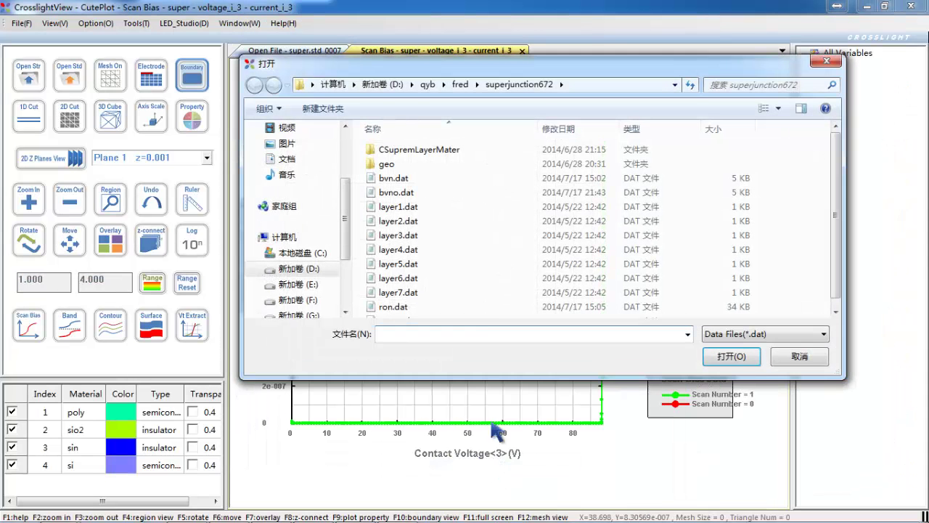
pyautogui.click(441, 193)
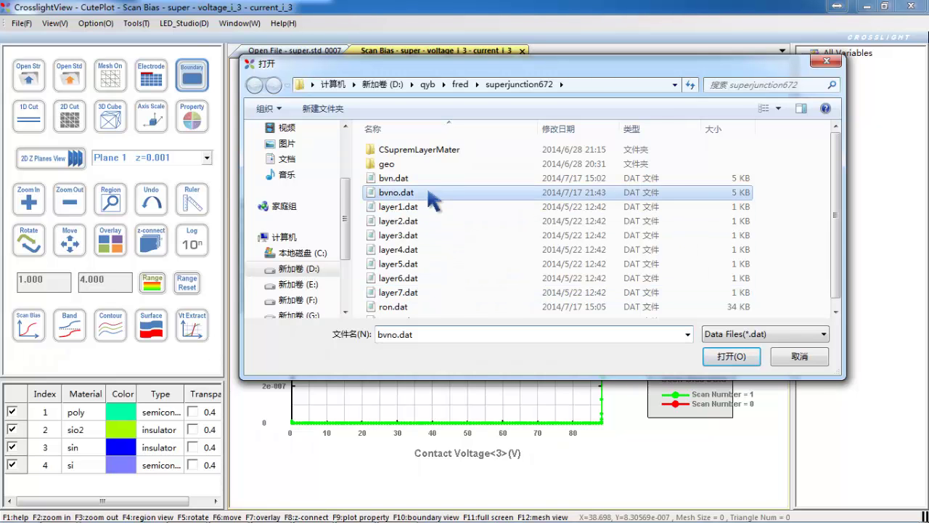
pyautogui.click(729, 356)
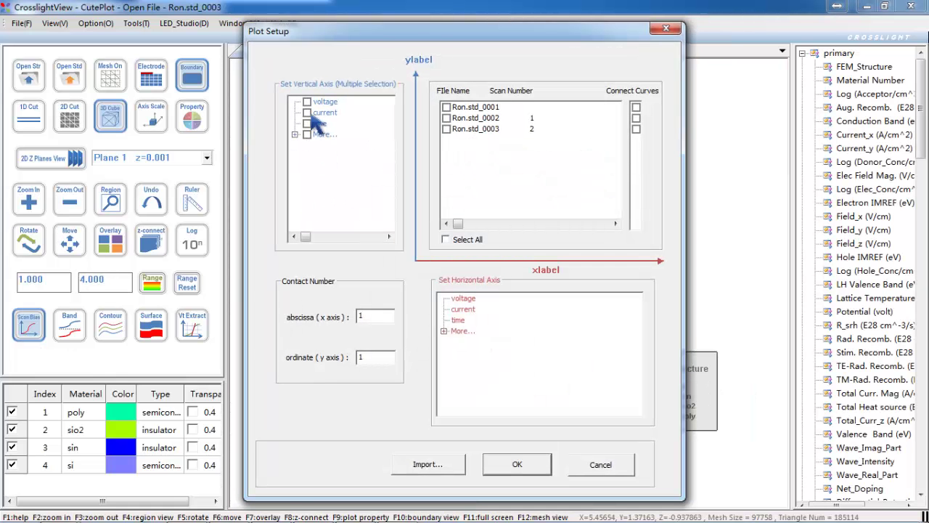
# Plot Ron current versus voltage at contact 3 for all three Ron.std files
pyautogui.click(306, 113)
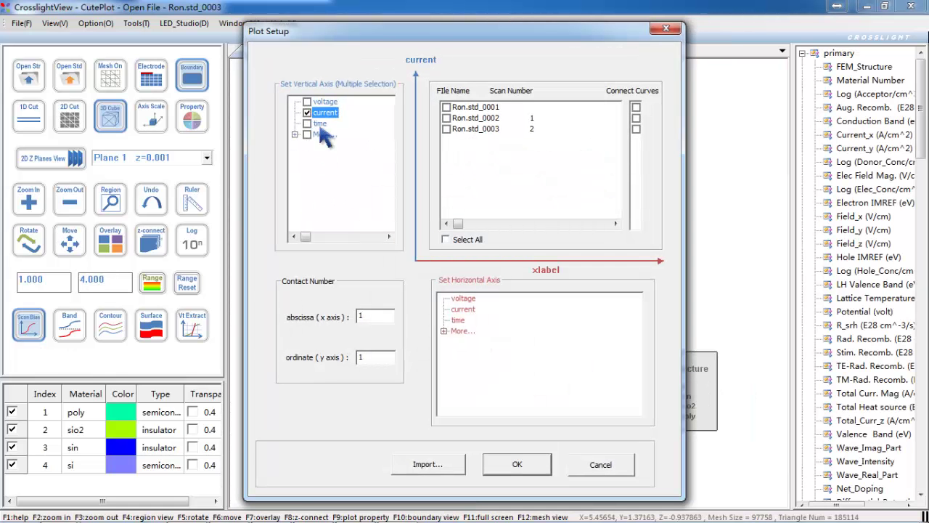
pyautogui.click(464, 299)
pyautogui.click(446, 240)
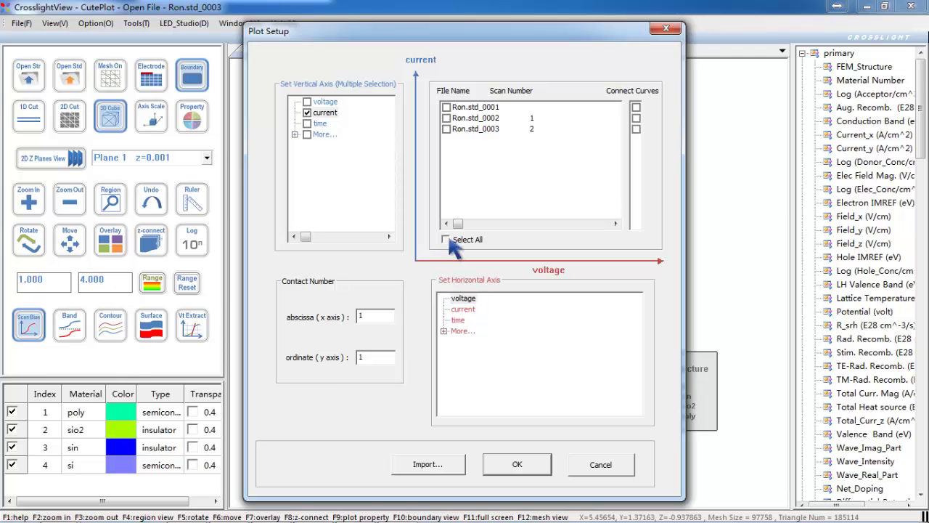
pyautogui.doubleClick(384, 317)
pyautogui.write('33')
pyautogui.press('Return')
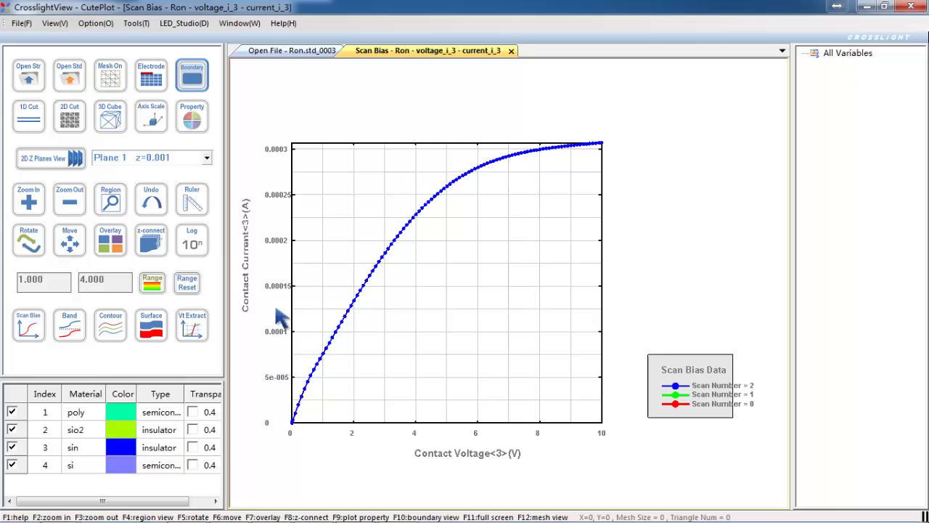
# Import external data onto the plot, choosing the saved ronno.dat file
pyautogui.rightClick(437, 315)
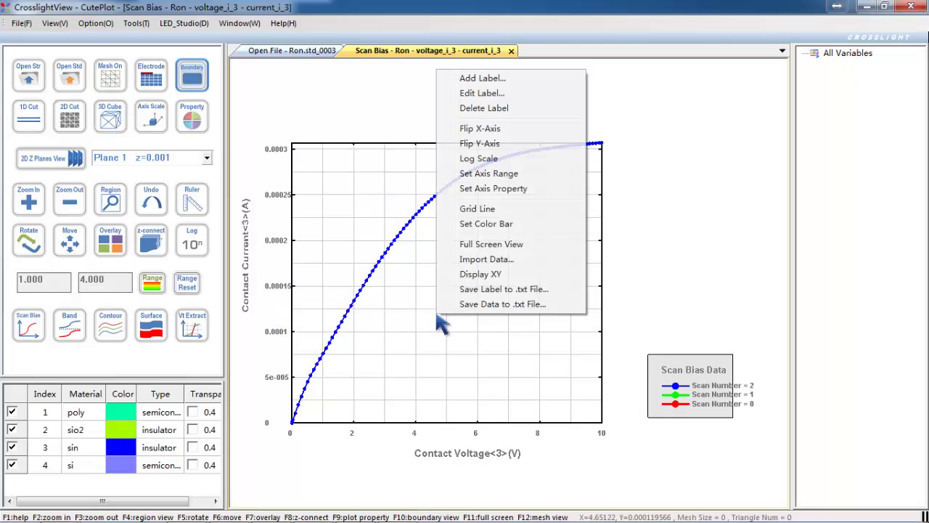
pyautogui.click(486, 259)
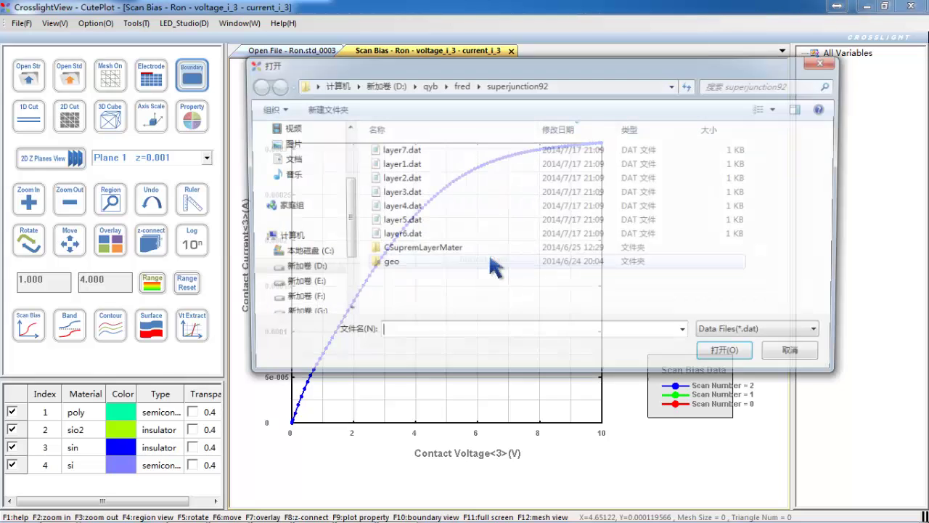
pyautogui.click(421, 312)
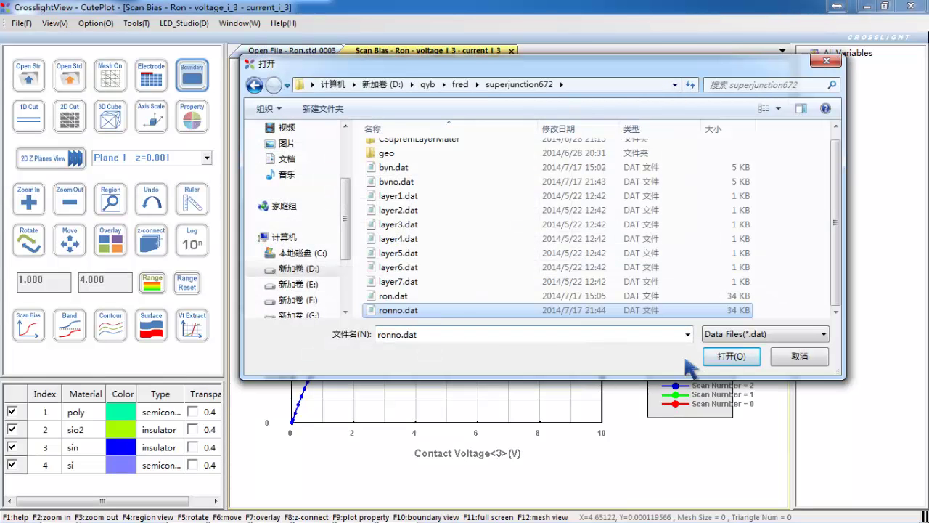
# Overlay the ronno.dat curve with the Ron on-state curve in a new overlay window
pyautogui.click(732, 357)
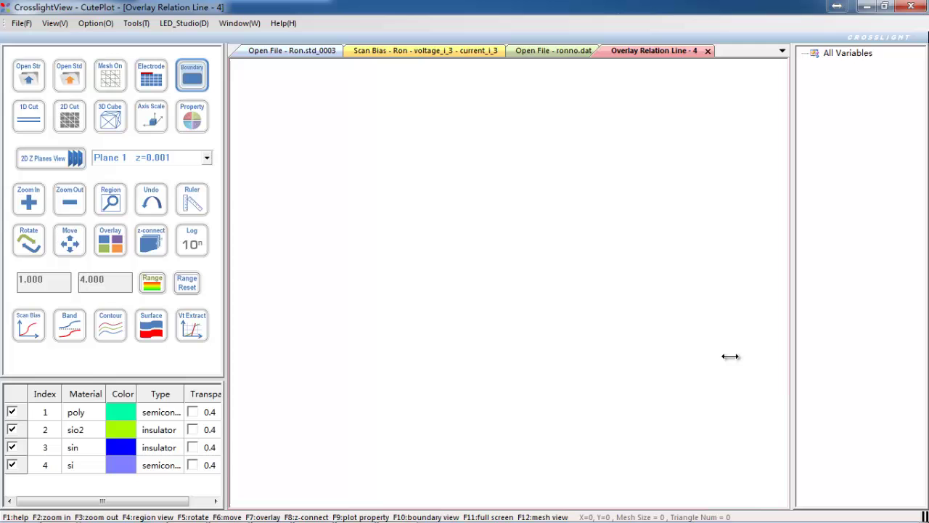